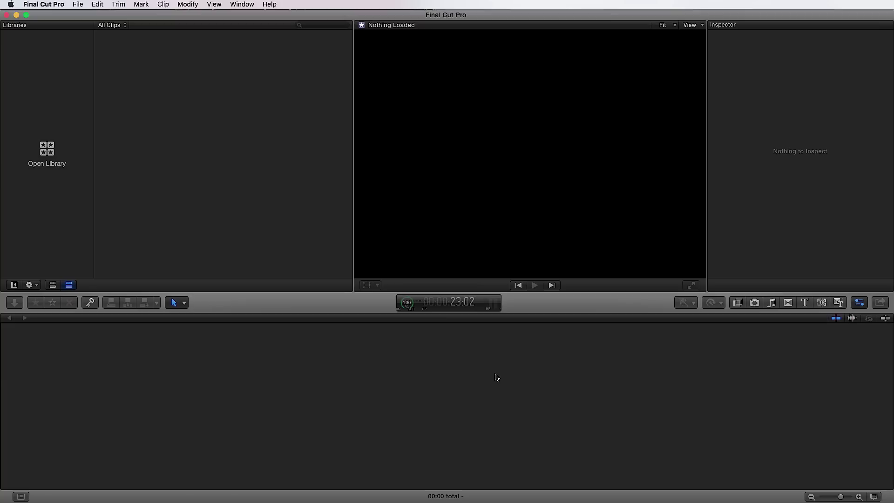
Step: Look through the File menu's New and Open Library submenus, then close it without choosing anything
{"action": "left_click", "coordinate": [76, 4]}
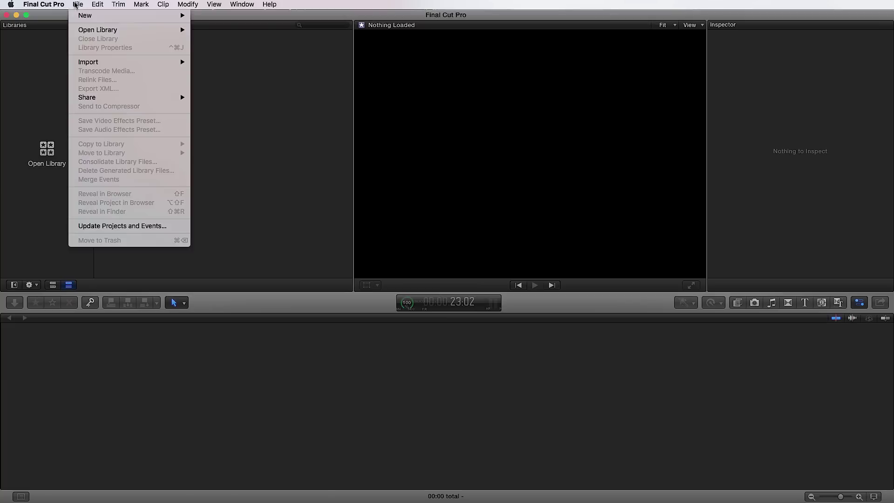
{"action": "mouse_move", "coordinate": [83, 16]}
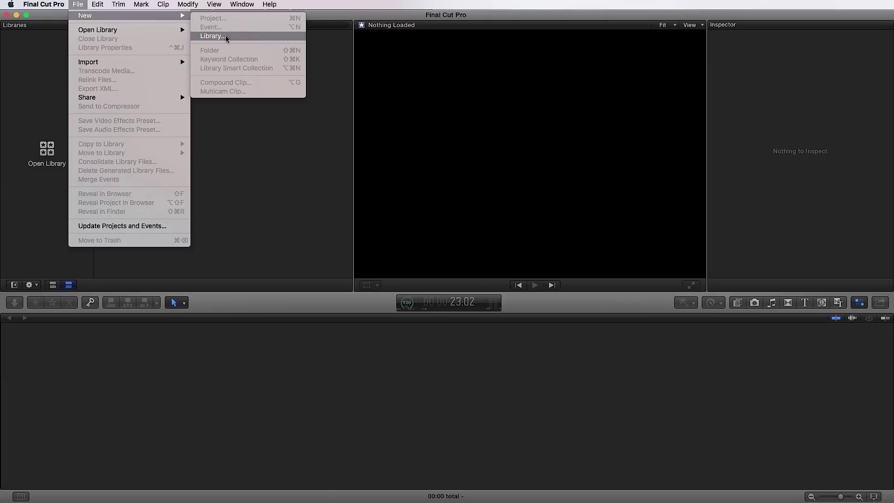
{"action": "mouse_move", "coordinate": [127, 31]}
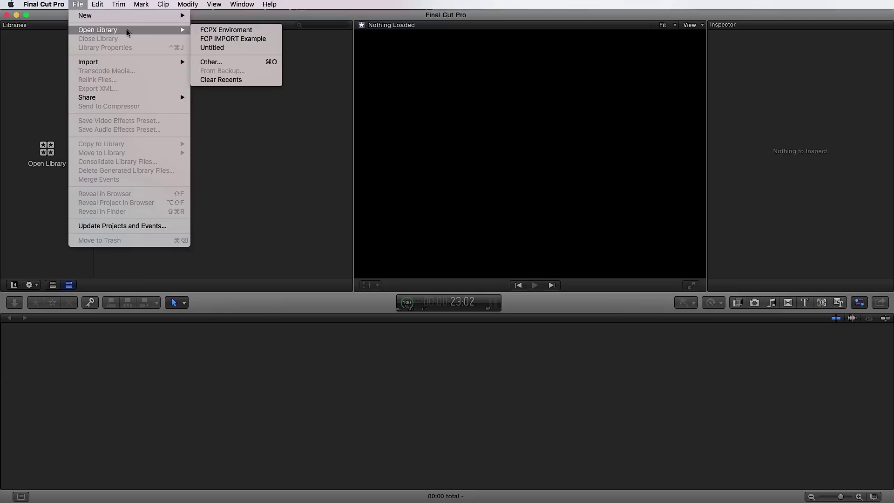
{"action": "left_click", "coordinate": [78, 5]}
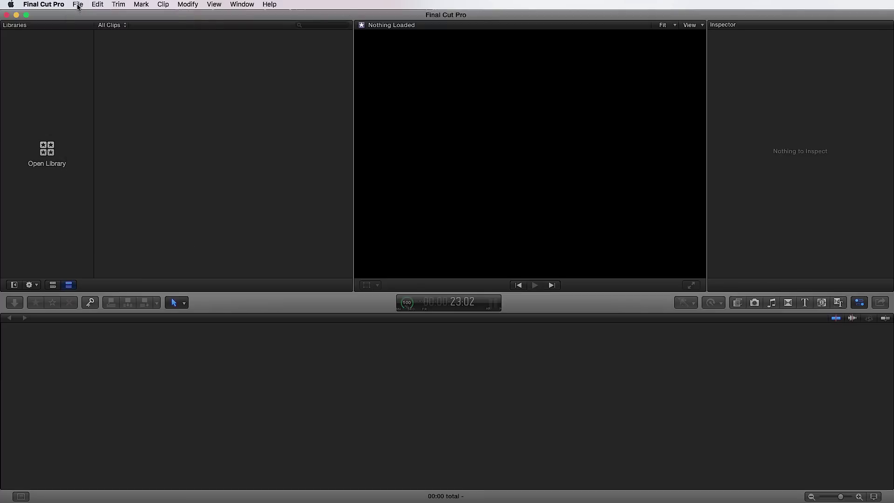
Step: Open the FCPX Enviroment library from the recent libraries list
{"action": "left_click", "coordinate": [52, 161]}
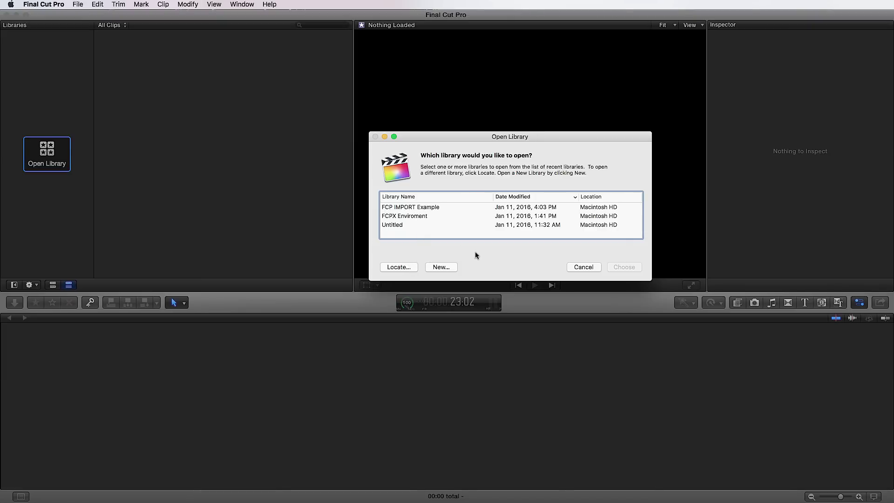
{"action": "left_click", "coordinate": [418, 217]}
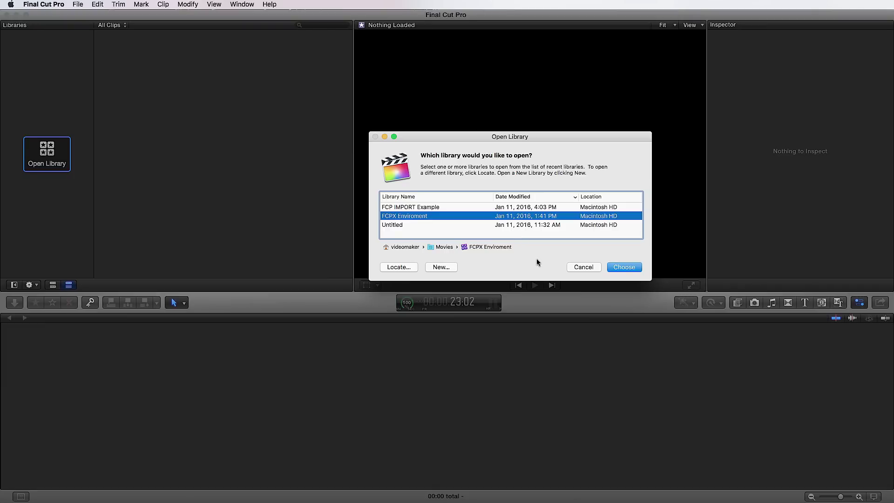
{"action": "left_click", "coordinate": [627, 269]}
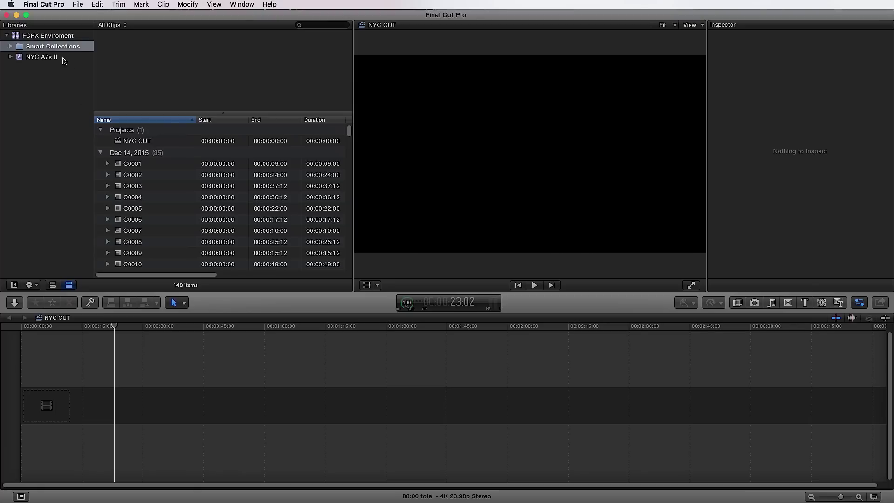
Step: Expand Smart Collections, view Stills and All Video, then show the NYC A7s II event's clips
{"action": "left_click", "coordinate": [10, 46]}
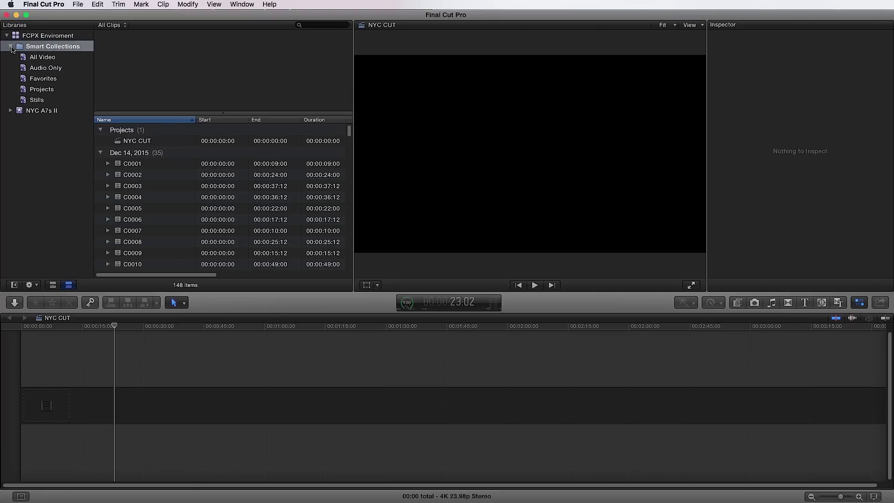
{"action": "left_click", "coordinate": [24, 101]}
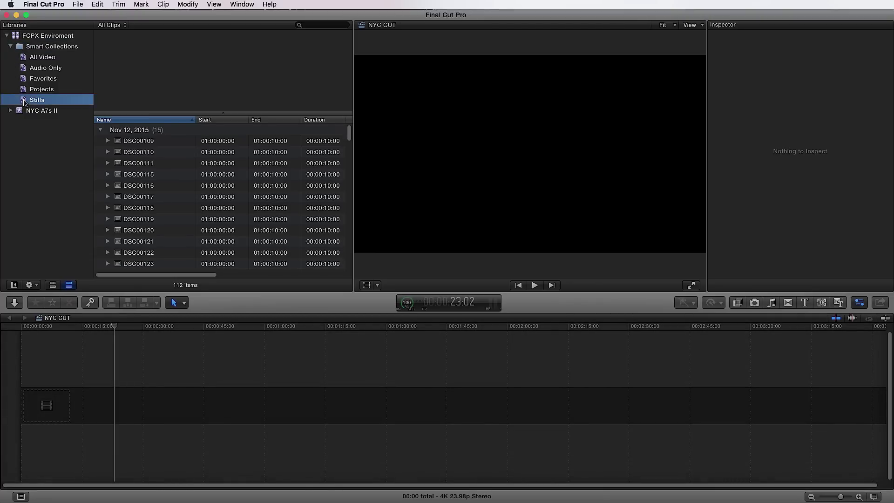
{"action": "left_click", "coordinate": [26, 59]}
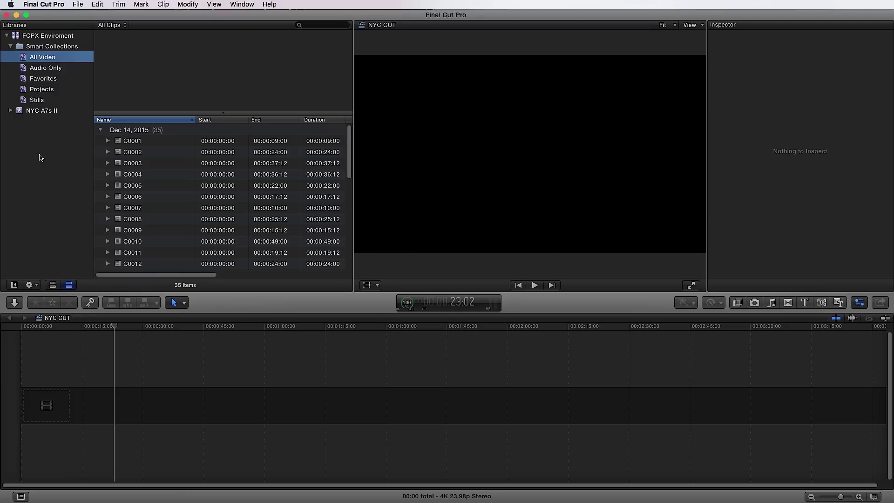
{"action": "left_click", "coordinate": [23, 114]}
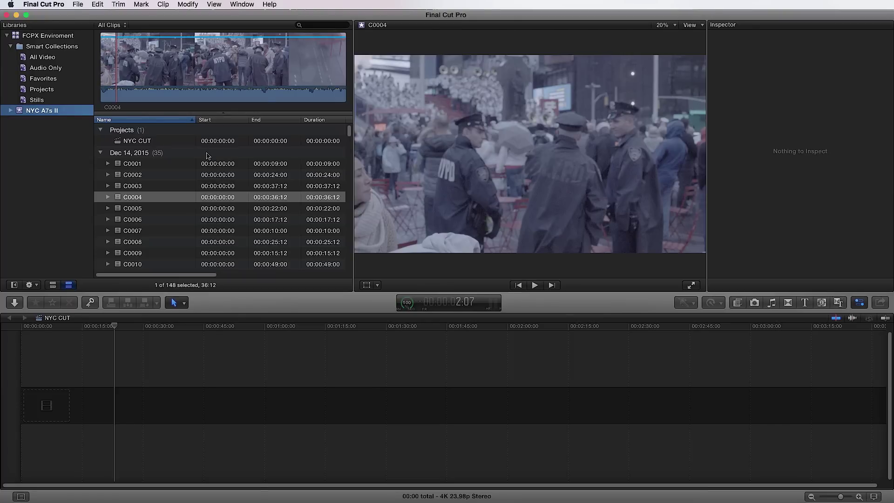
Step: Select clip C0004 in the browser so the inspector shows its Video settings
{"action": "left_click", "coordinate": [119, 194]}
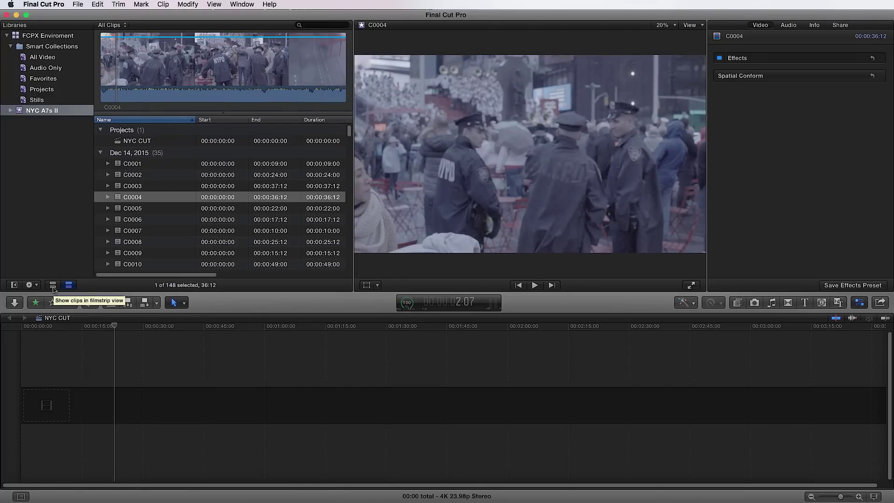
Step: Switch the browser to filmstrip view with each thumbnail representing 5 seconds
{"action": "left_click", "coordinate": [53, 285]}
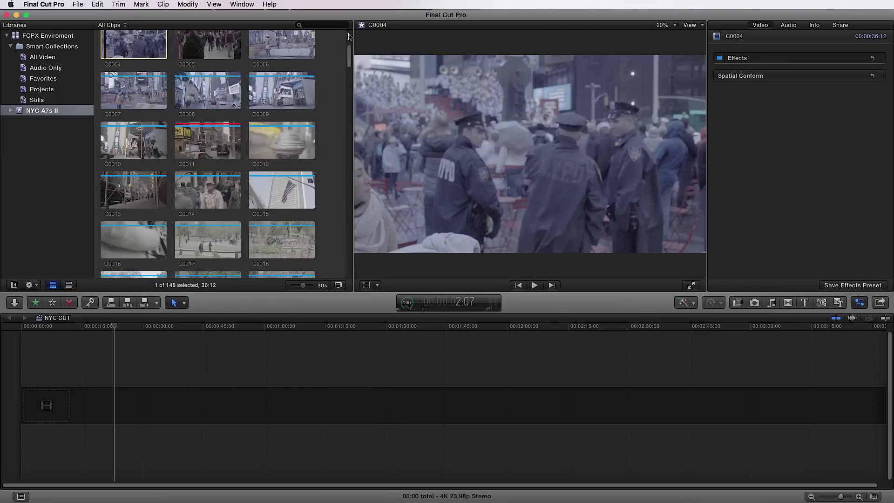
{"action": "scroll", "coordinate": [351, 61], "scroll_direction": "up", "scroll_amount": 2}
{"action": "scroll", "coordinate": [350, 58], "scroll_direction": "up", "scroll_amount": 3}
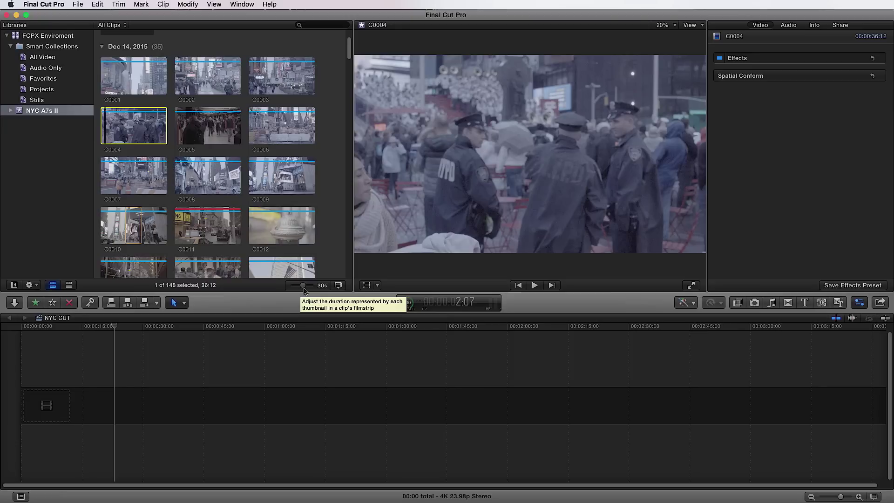
{"action": "left_click_drag", "start_coordinate": [304, 289], "coordinate": [307, 291]}
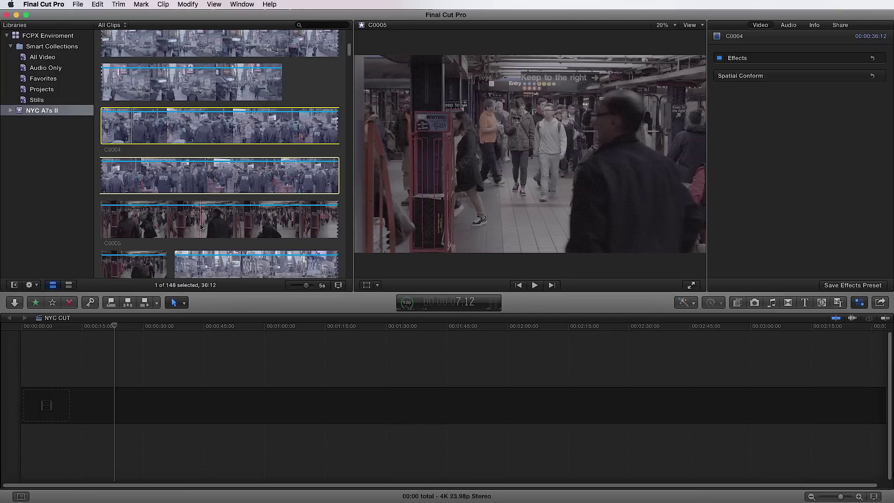
Step: Check the View menu's skimming options, then turn on audio skimming and skim clip C0004
{"action": "left_click", "coordinate": [213, 4]}
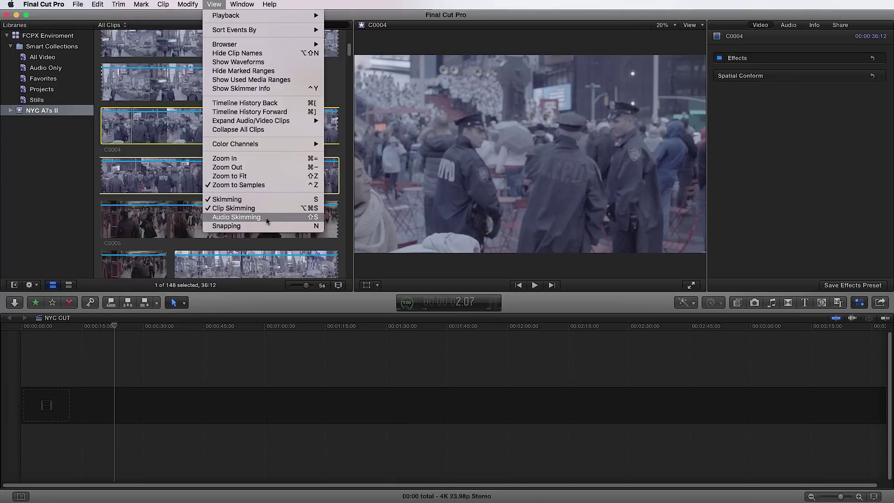
{"action": "left_click", "coordinate": [214, 5]}
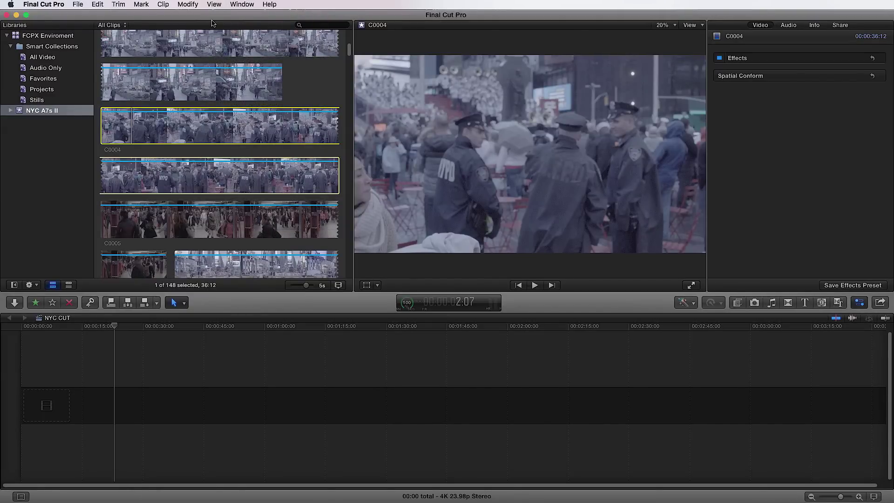
{"action": "left_click", "coordinate": [792, 354]}
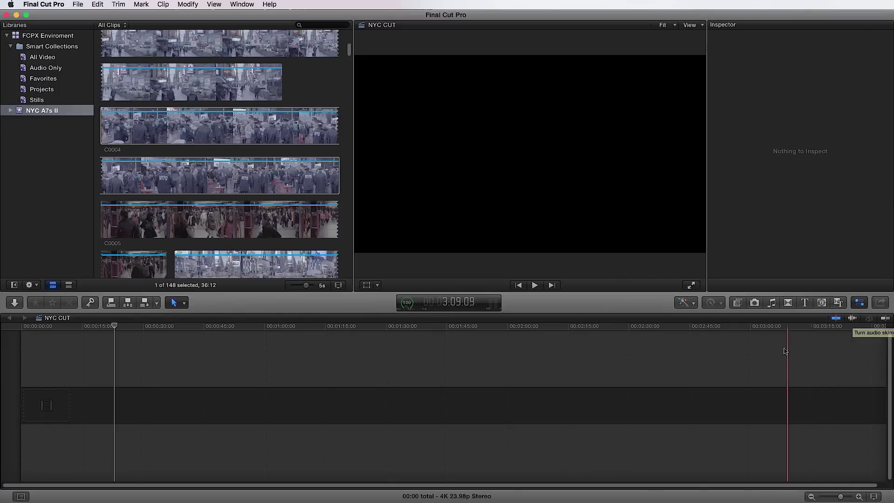
{"action": "left_click", "coordinate": [852, 318]}
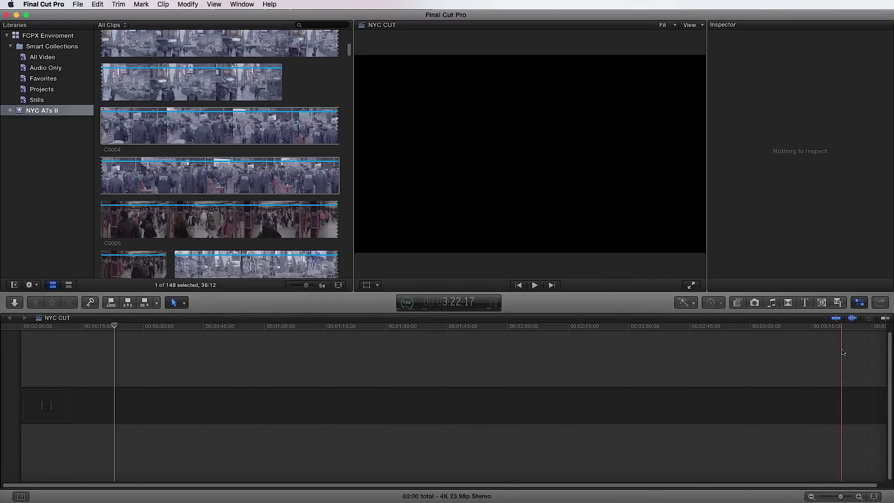
{"action": "left_click", "coordinate": [158, 176]}
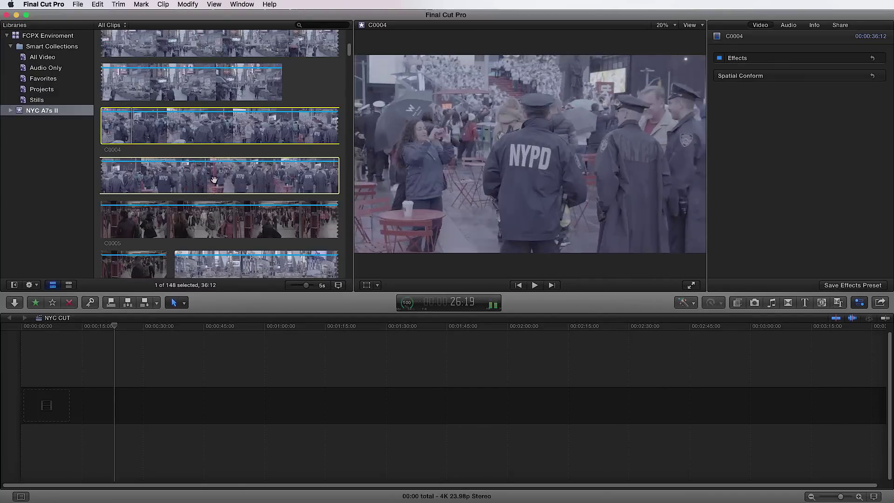
Step: Turn audio skimming off, toggle it with Shift-S, then reselect clip C0004 in the browser
{"action": "left_click", "coordinate": [405, 405]}
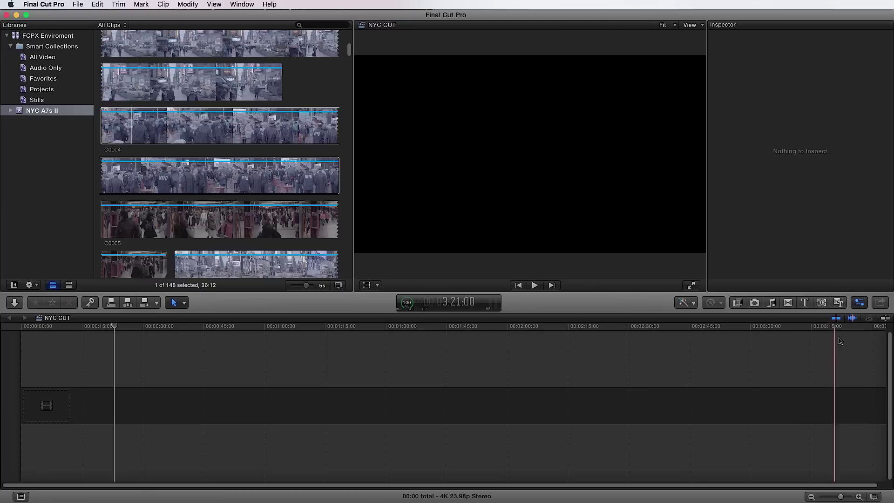
{"action": "left_click", "coordinate": [852, 319]}
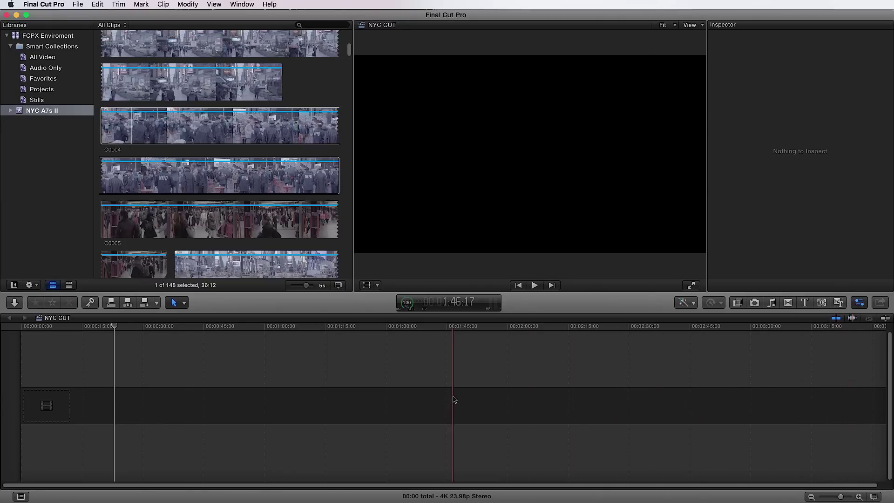
{"action": "key", "text": "shift+s"}
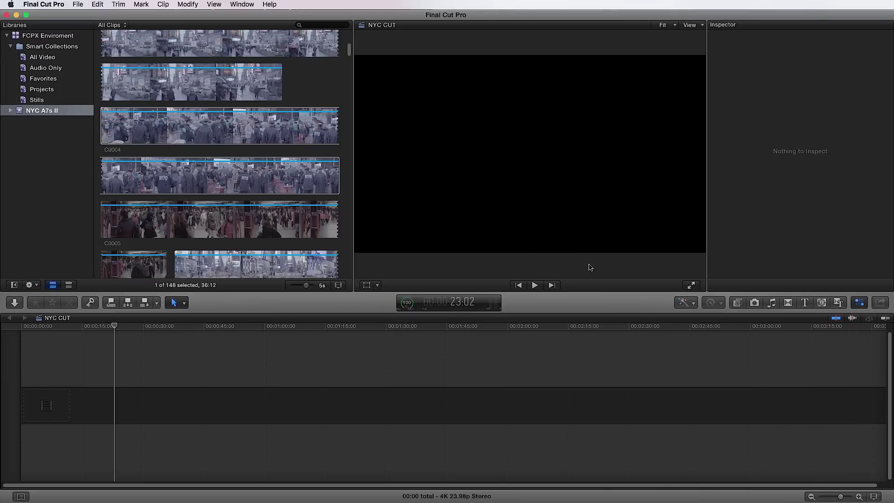
{"action": "left_click", "coordinate": [247, 181]}
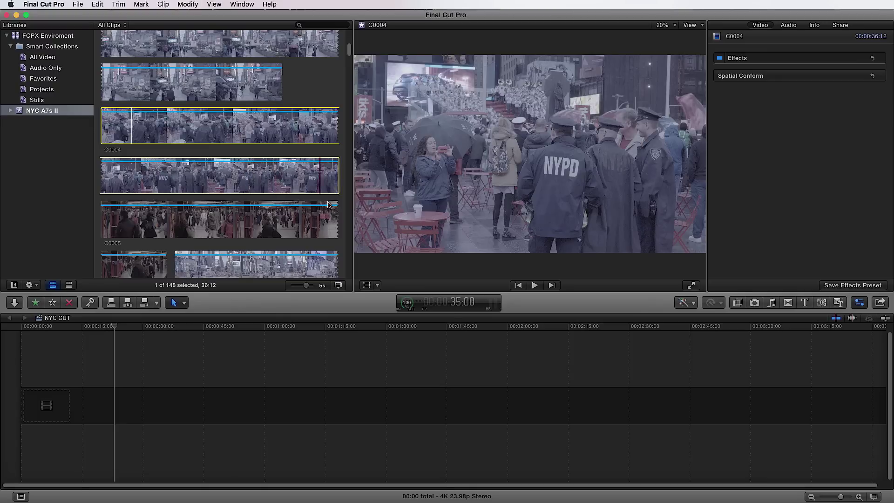
Step: Show the event viewer and select clip C0021 in the All Video collection
{"action": "left_click", "coordinate": [251, 4]}
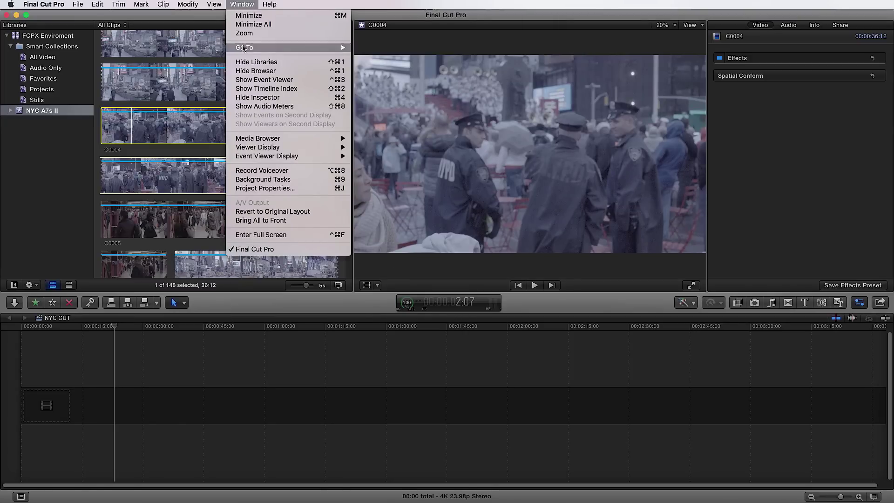
{"action": "left_click", "coordinate": [264, 80]}
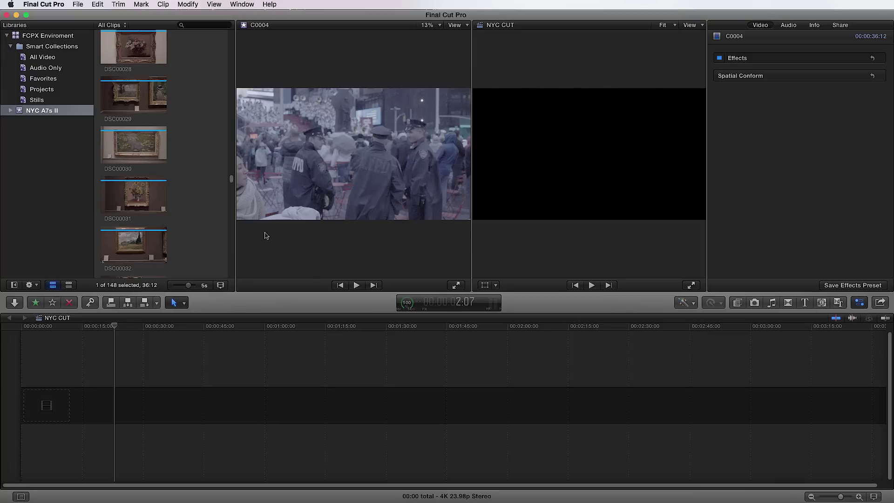
{"action": "left_click", "coordinate": [47, 59]}
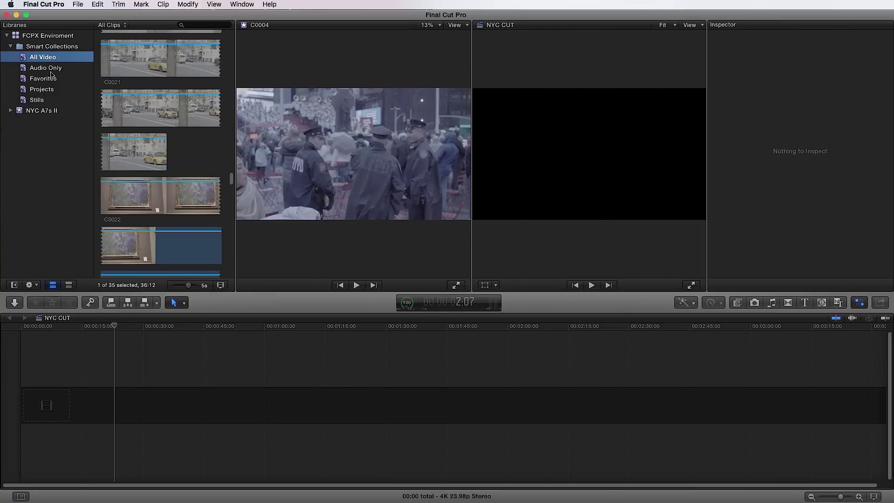
{"action": "left_click", "coordinate": [131, 152]}
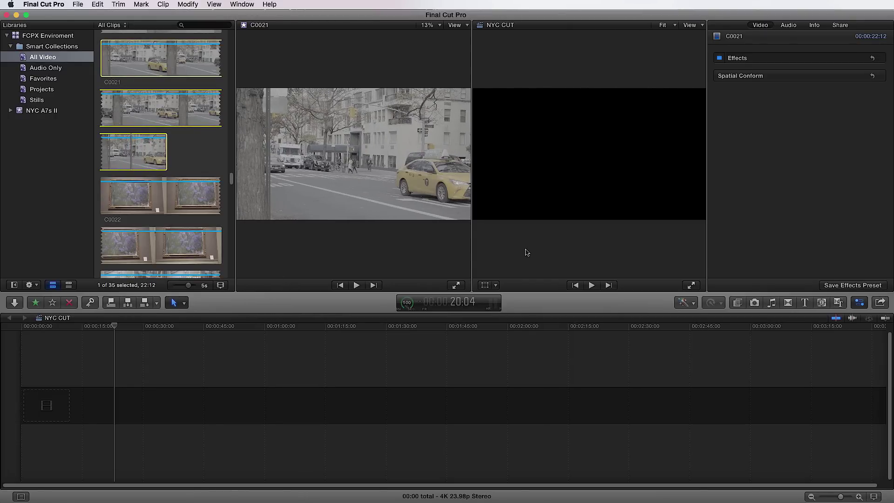
Step: Add C0021 to the start of the NYC CUT timeline, then hide the event viewer
{"action": "left_click_drag", "start_coordinate": [157, 113], "coordinate": [51, 408]}
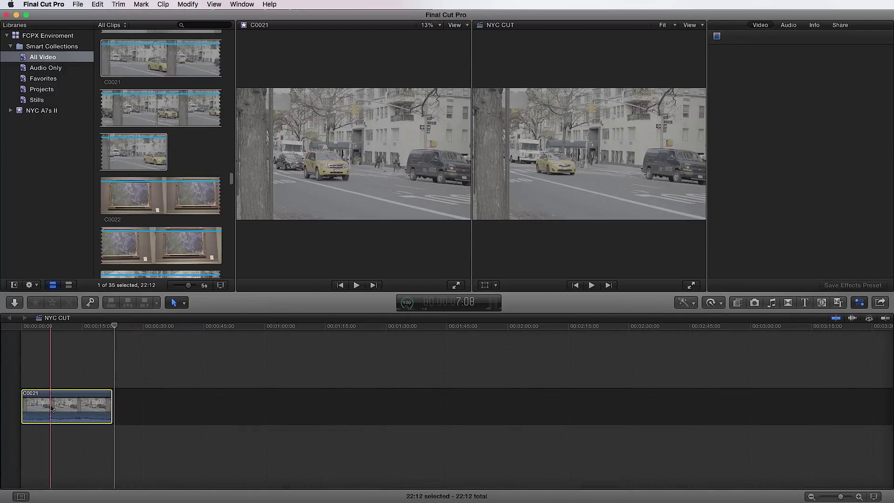
{"action": "left_click", "coordinate": [71, 328]}
{"action": "key", "text": "super+1"}
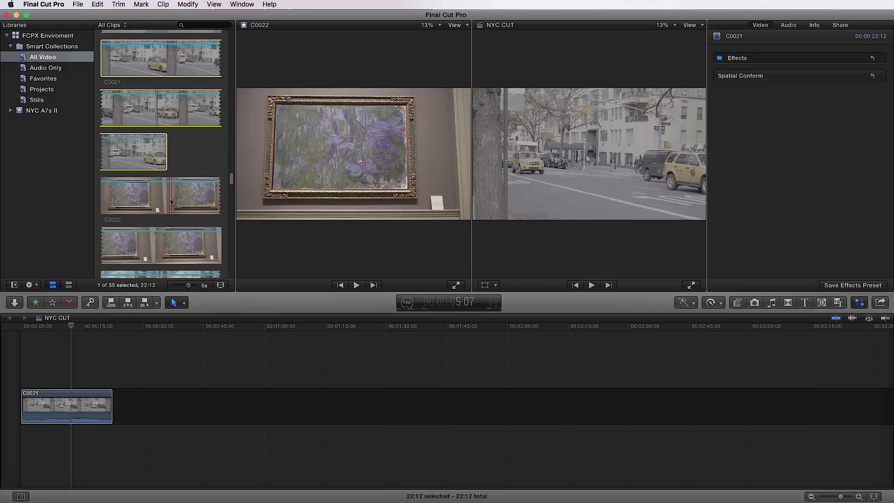
{"action": "left_click", "coordinate": [241, 5]}
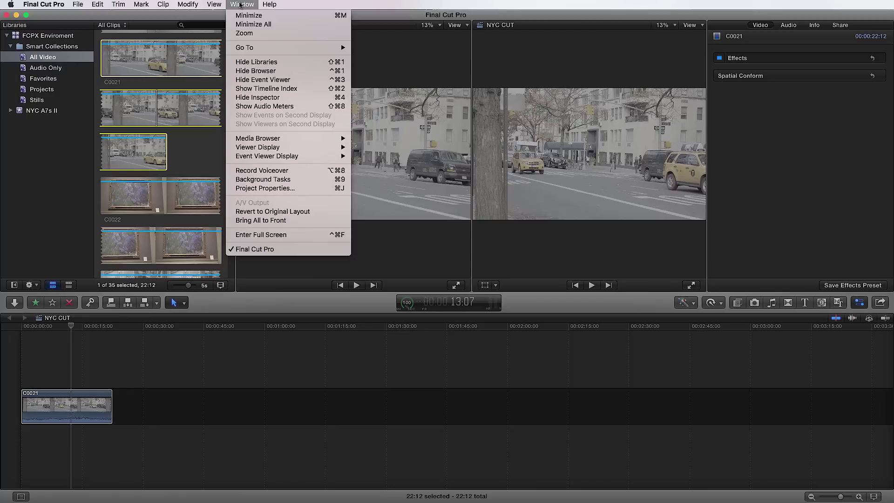
{"action": "left_click", "coordinate": [276, 80]}
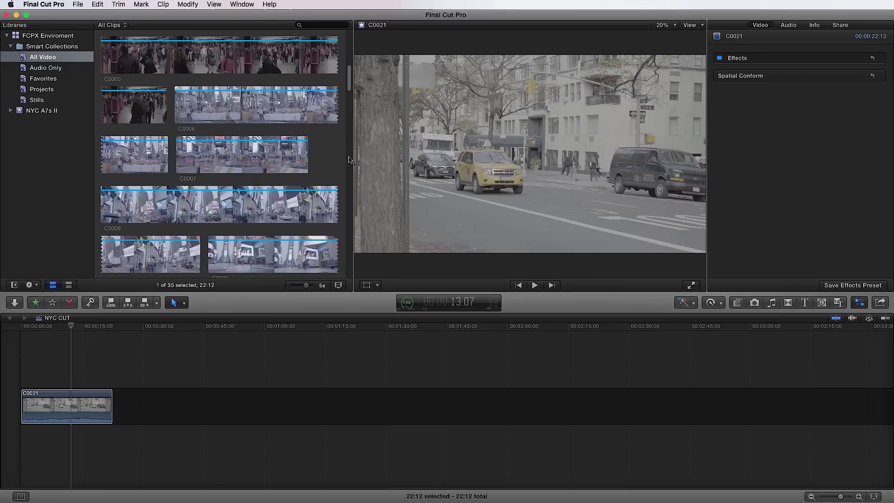
{"action": "left_click", "coordinate": [468, 42]}
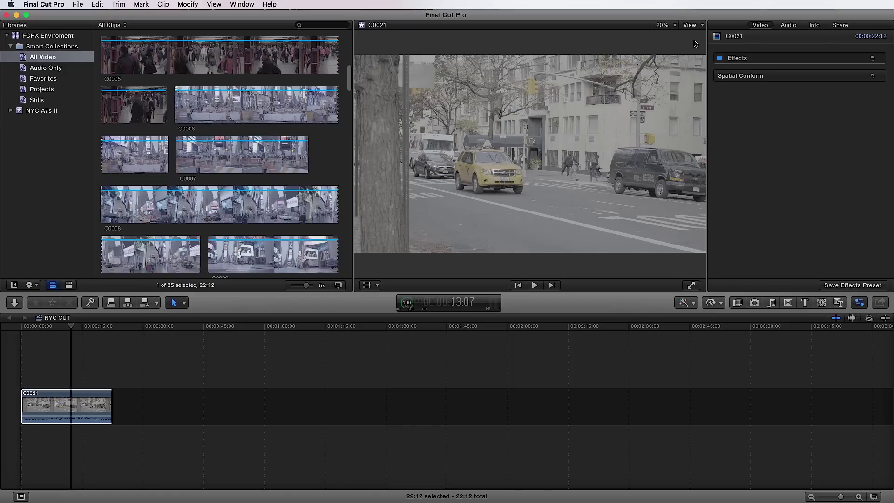
{"action": "left_click", "coordinate": [690, 25]}
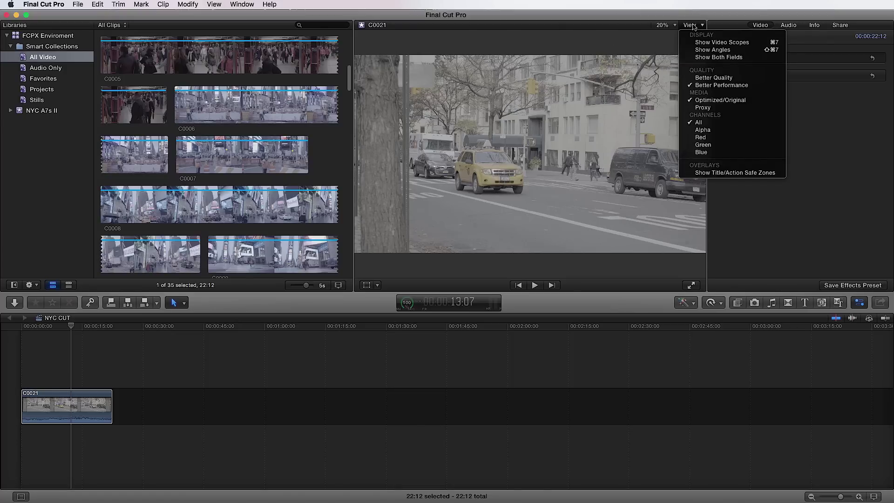
{"action": "left_click", "coordinate": [692, 25]}
{"action": "left_click", "coordinate": [691, 26]}
{"action": "left_click", "coordinate": [692, 26]}
{"action": "left_click", "coordinate": [692, 25]}
{"action": "left_click", "coordinate": [707, 44]}
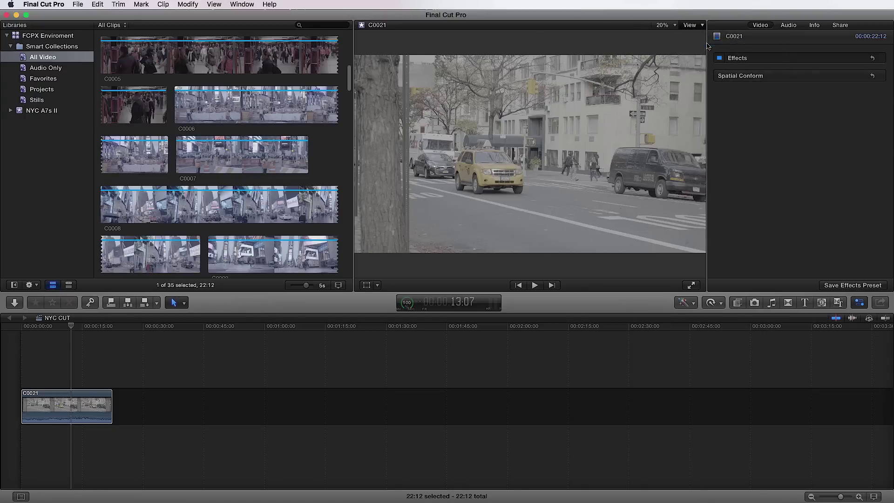
{"action": "left_click", "coordinate": [521, 37]}
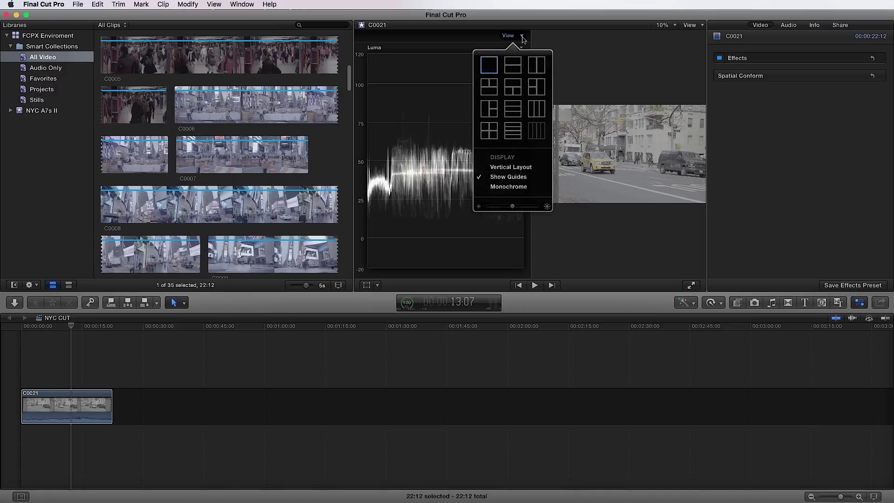
{"action": "left_click", "coordinate": [516, 68]}
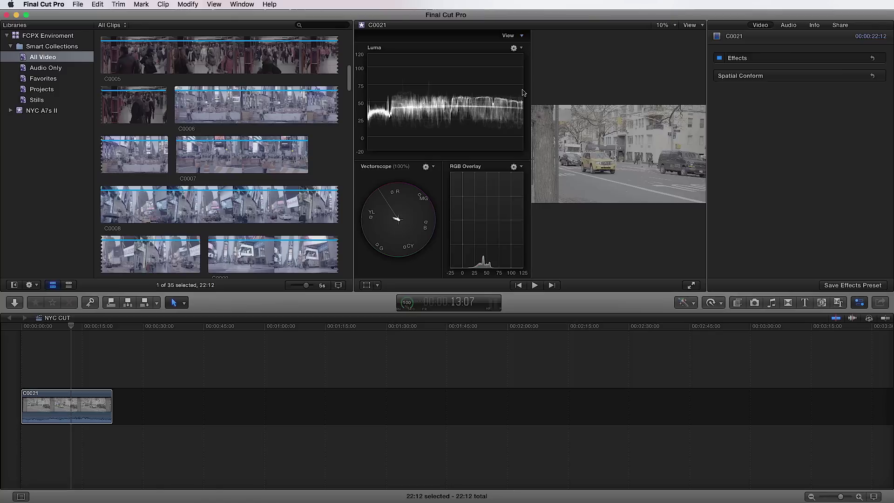
{"action": "left_click", "coordinate": [522, 36]}
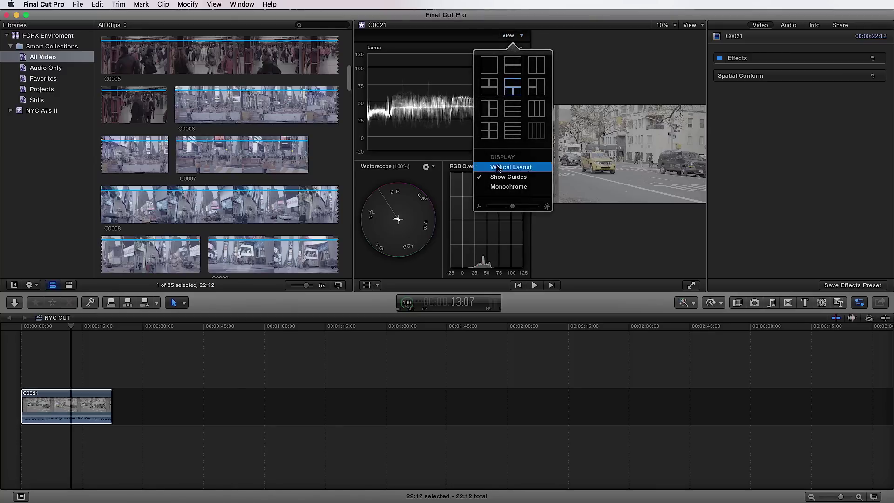
{"action": "left_click", "coordinate": [520, 167]}
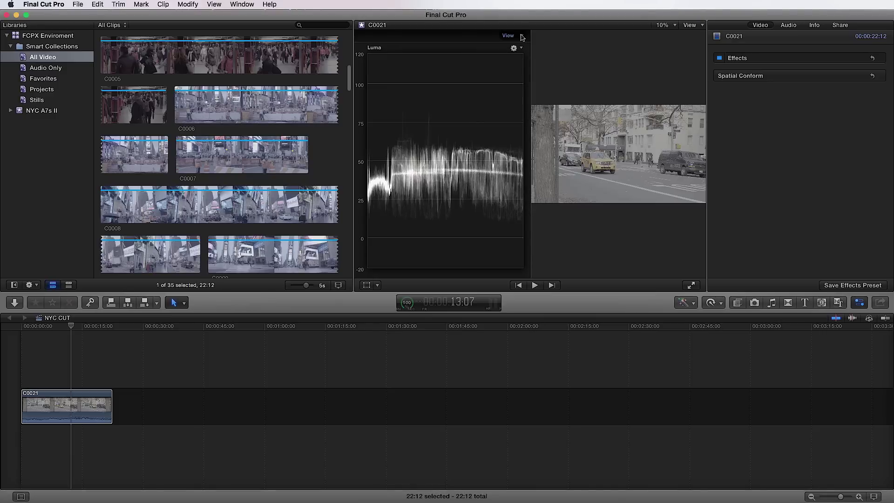
{"action": "left_click", "coordinate": [692, 25]}
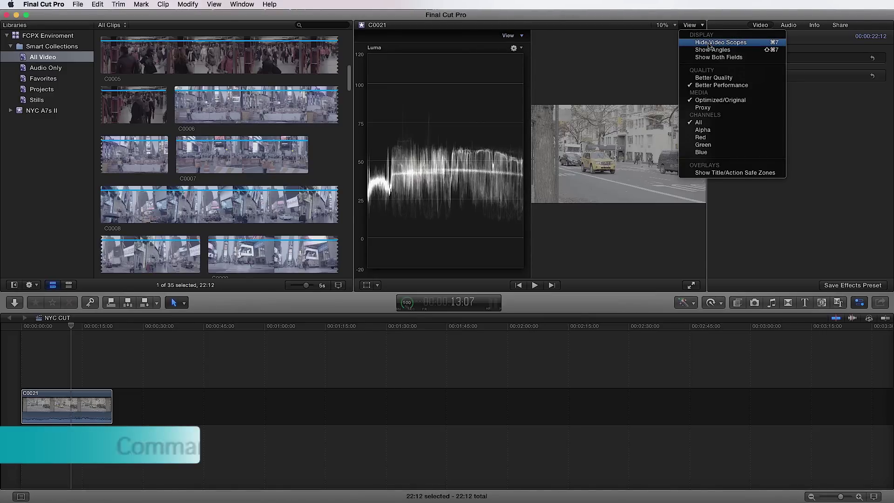
{"action": "left_click", "coordinate": [709, 43]}
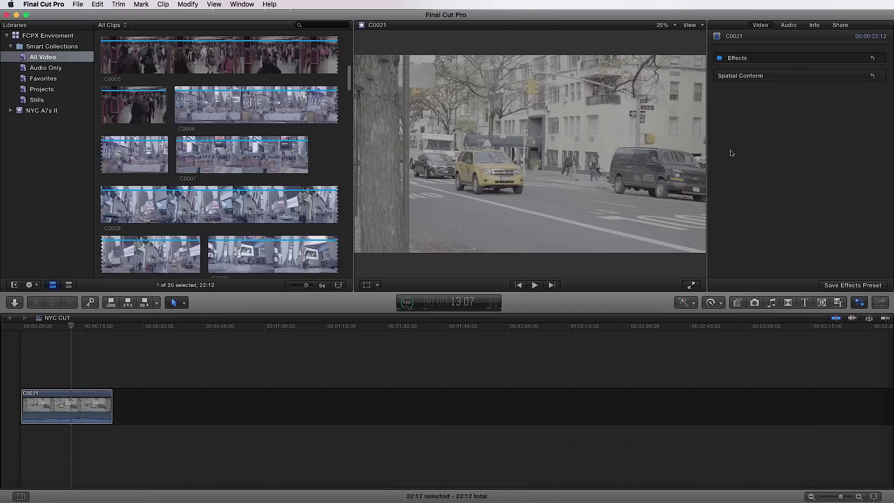
Step: Select clip C0021 in the timeline to show its video properties in the inspector
{"action": "left_click", "coordinate": [779, 144]}
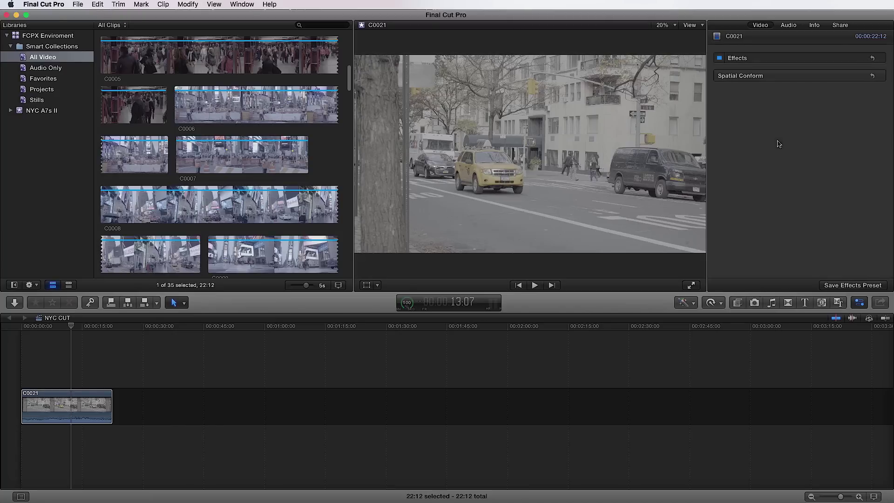
{"action": "left_click", "coordinate": [93, 410]}
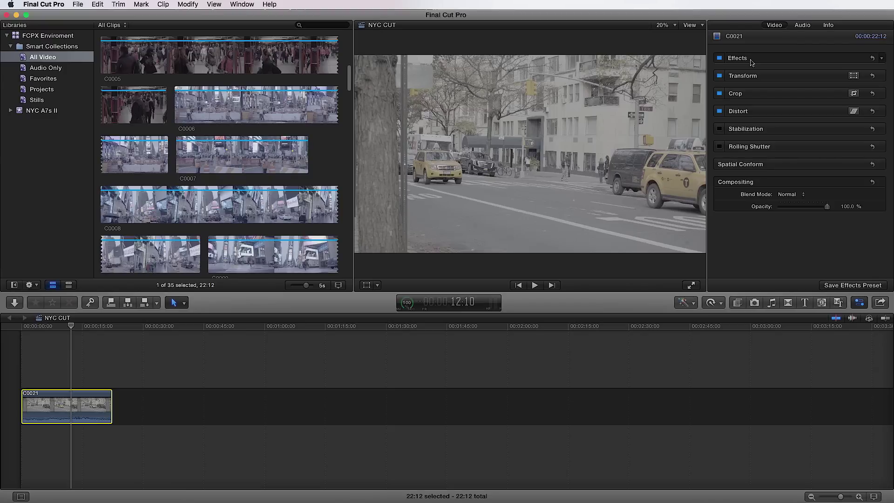
Step: Apply the Color Correction effect from the effects browser to clip C0021
{"action": "left_click", "coordinate": [738, 303]}
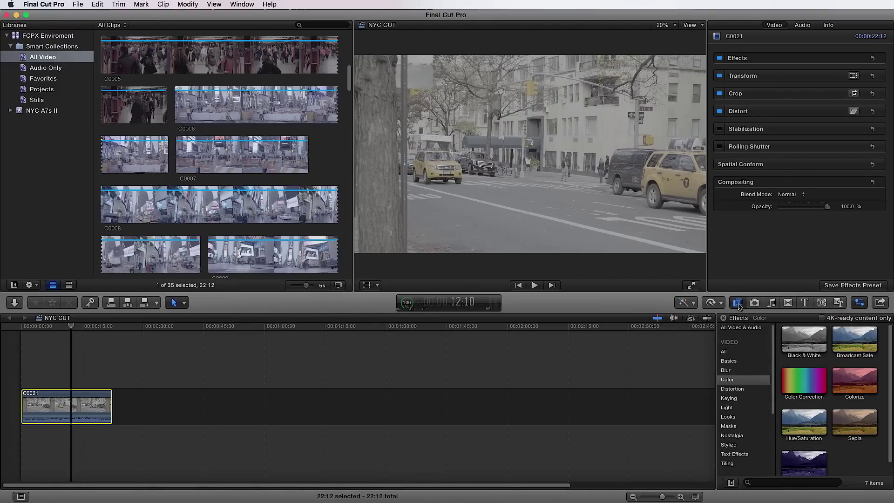
{"action": "left_click", "coordinate": [795, 384]}
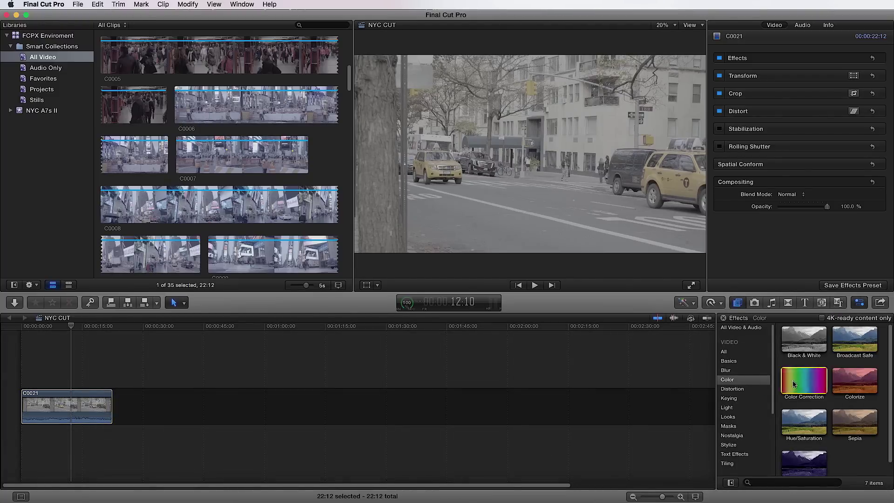
{"action": "left_click_drag", "start_coordinate": [795, 383], "coordinate": [90, 407]}
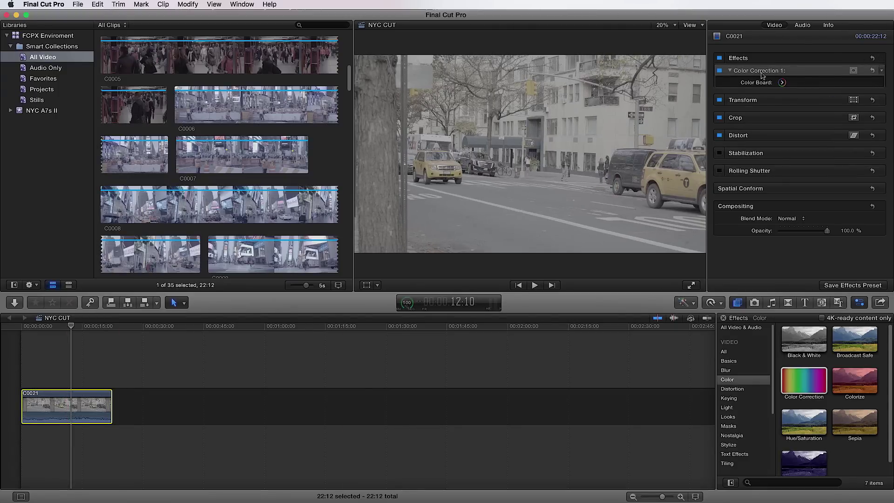
Step: In the Color Board, set midtone saturation 55%, highlight saturation 41%, and shadow exposure -11%
{"action": "left_click", "coordinate": [783, 83]}
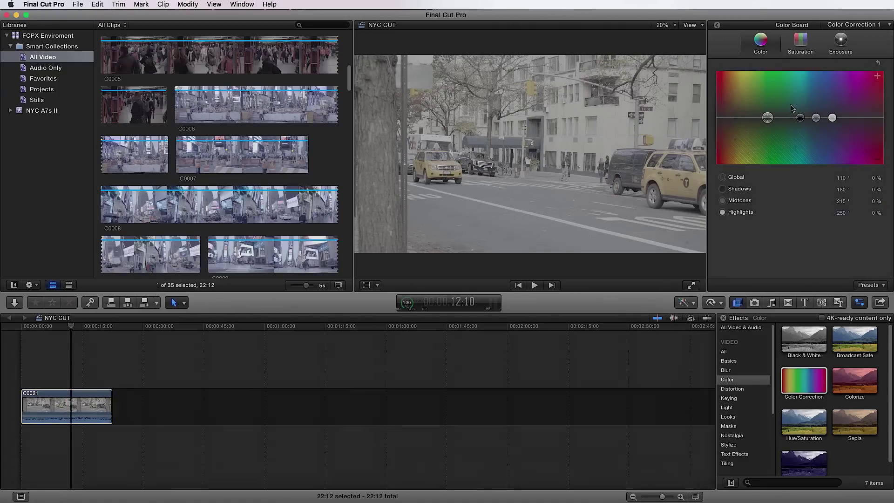
{"action": "left_click_drag", "start_coordinate": [784, 117], "coordinate": [804, 100]}
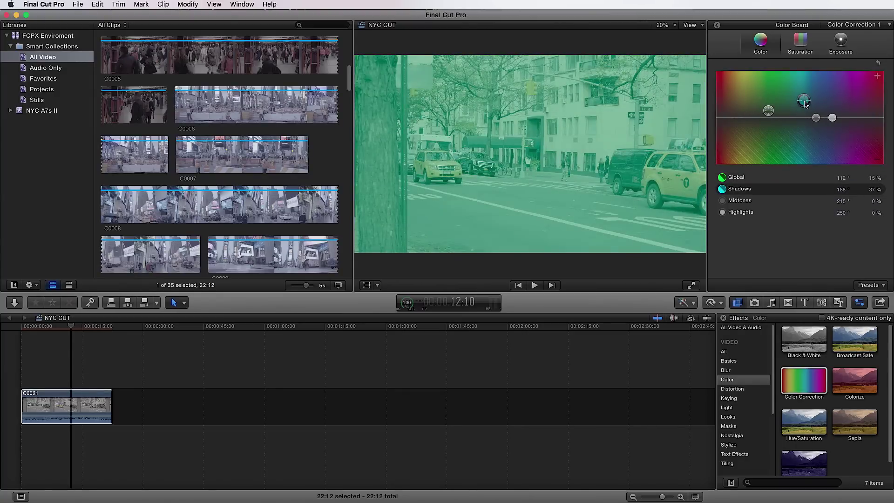
{"action": "key", "text": "super+z"}
{"action": "key", "text": "super+z"}
{"action": "key", "text": "super+z"}
{"action": "key", "text": "super+z"}
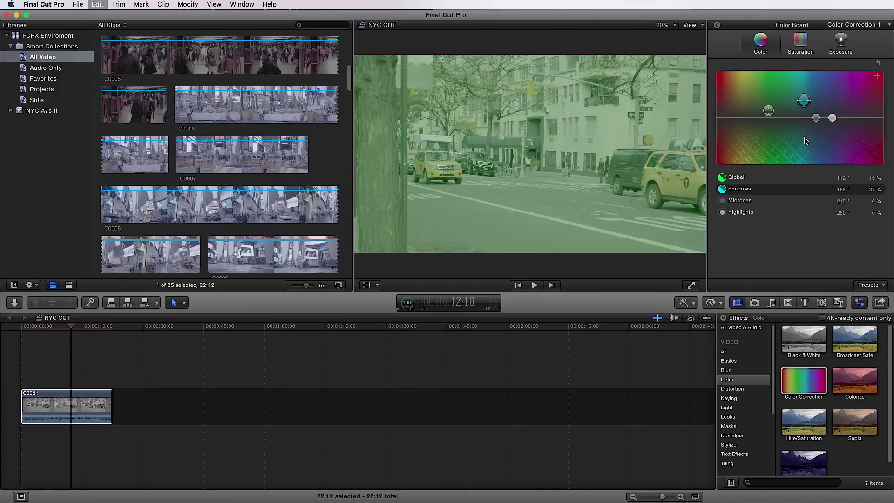
{"action": "left_click", "coordinate": [800, 41]}
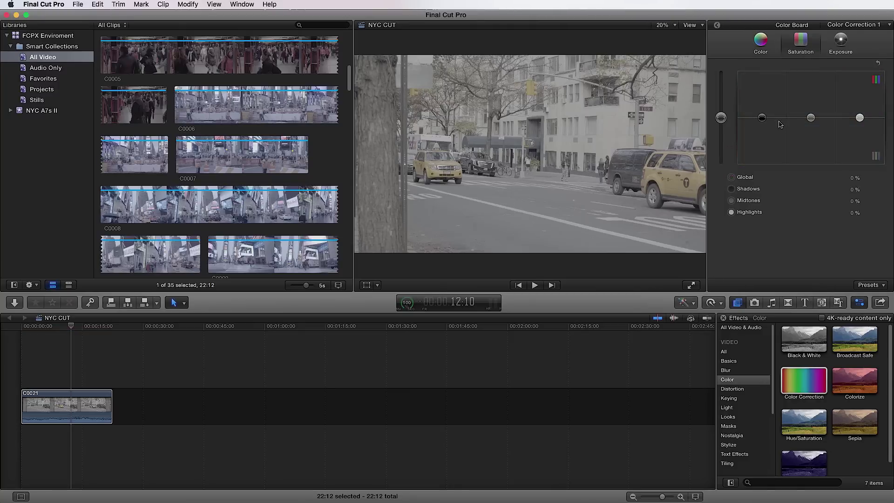
{"action": "left_click_drag", "start_coordinate": [811, 118], "coordinate": [813, 95]}
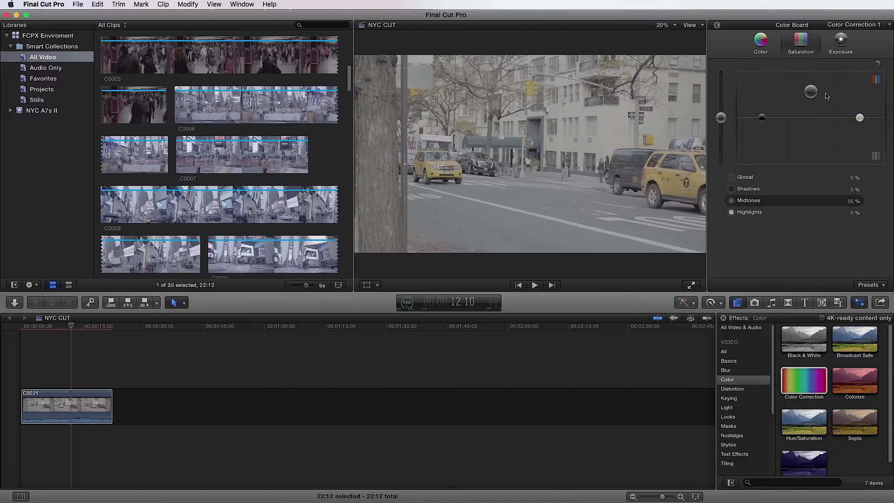
{"action": "left_click_drag", "start_coordinate": [860, 118], "coordinate": [860, 97]}
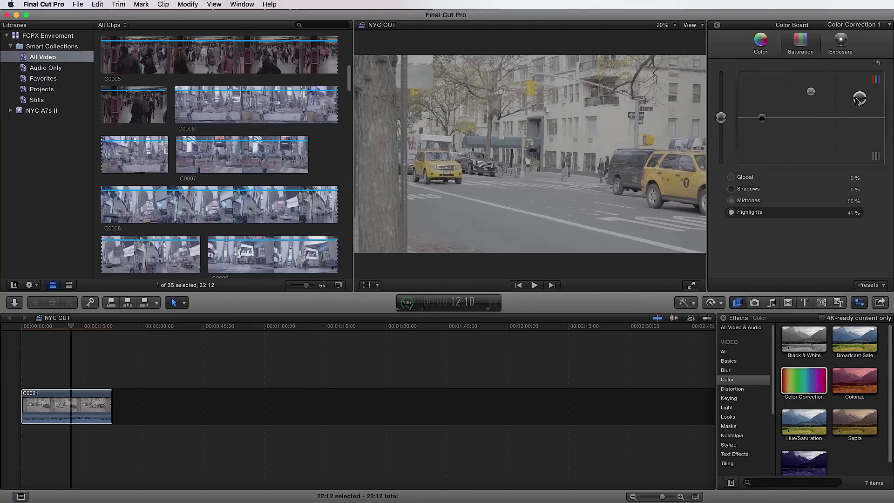
{"action": "left_click", "coordinate": [841, 41]}
{"action": "mouse_move", "coordinate": [763, 118]}
{"action": "left_mouse_down"}
{"action": "mouse_move", "coordinate": [766, 134]}
{"action": "mouse_move", "coordinate": [811, 112]}
{"action": "mouse_move", "coordinate": [765, 111]}
{"action": "mouse_move", "coordinate": [765, 97]}
{"action": "mouse_move", "coordinate": [766, 116]}
{"action": "left_mouse_up"}
{"action": "left_click", "coordinate": [801, 41]}
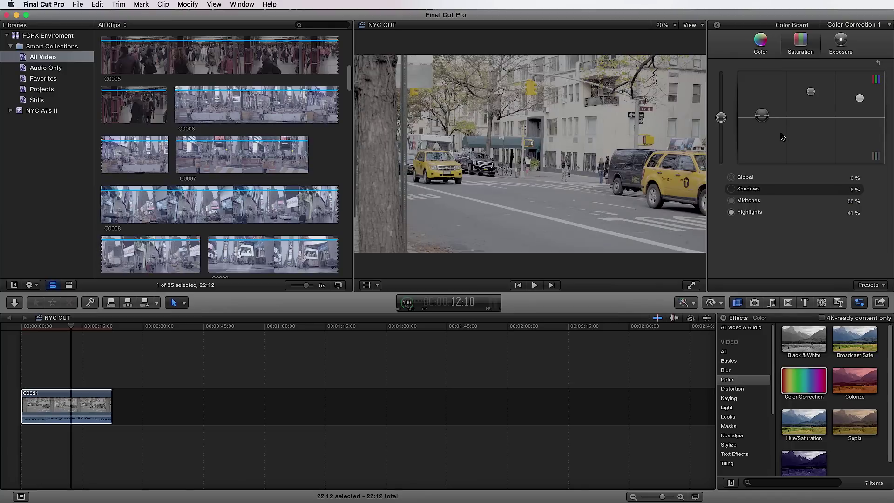
{"action": "left_click", "coordinate": [718, 26]}
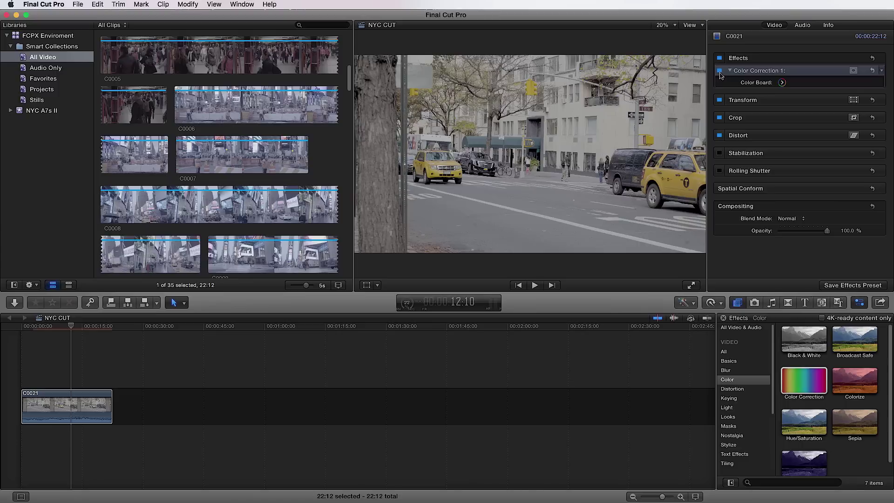
{"action": "left_click", "coordinate": [721, 71]}
{"action": "left_click", "coordinate": [720, 72]}
{"action": "left_click", "coordinate": [720, 71]}
{"action": "left_click", "coordinate": [720, 71]}
{"action": "left_click", "coordinate": [720, 71]}
{"action": "left_click", "coordinate": [720, 71]}
{"action": "left_click_drag", "start_coordinate": [747, 73], "coordinate": [749, 72]}
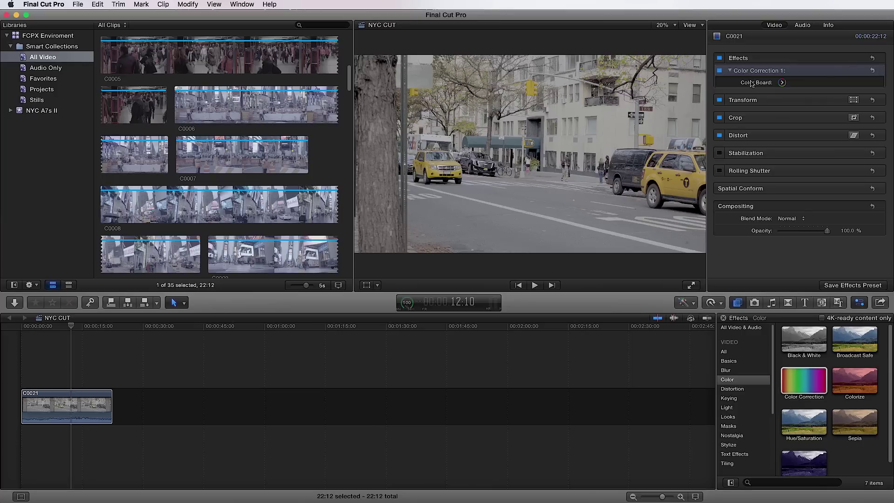
{"action": "mouse_move", "coordinate": [740, 73]}
{"action": "left_mouse_down"}
{"action": "mouse_move", "coordinate": [741, 106]}
{"action": "mouse_move", "coordinate": [742, 74]}
{"action": "left_mouse_up"}
{"action": "left_click", "coordinate": [803, 25]}
{"action": "left_click", "coordinate": [830, 26]}
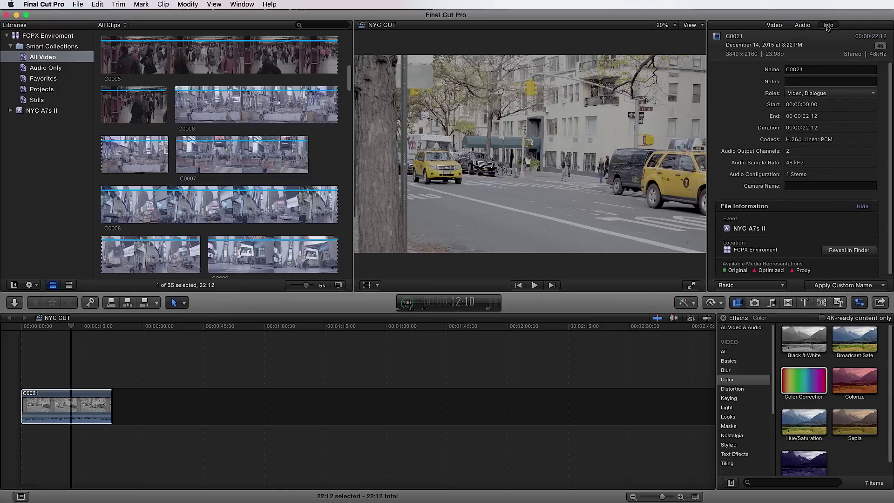
{"action": "left_click", "coordinate": [773, 26]}
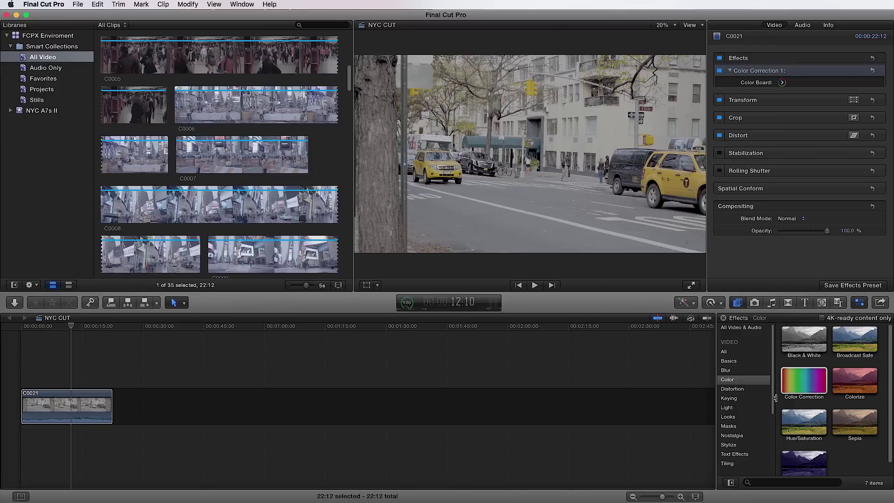
Step: Close Effects and look through the Music, Transitions, Titles, Generators and Themes browsers
{"action": "left_click", "coordinate": [725, 318]}
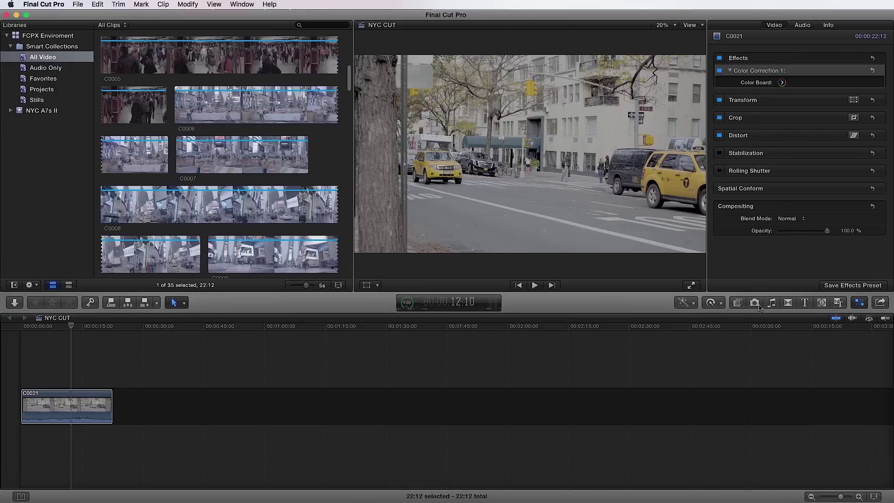
{"action": "left_click", "coordinate": [773, 305]}
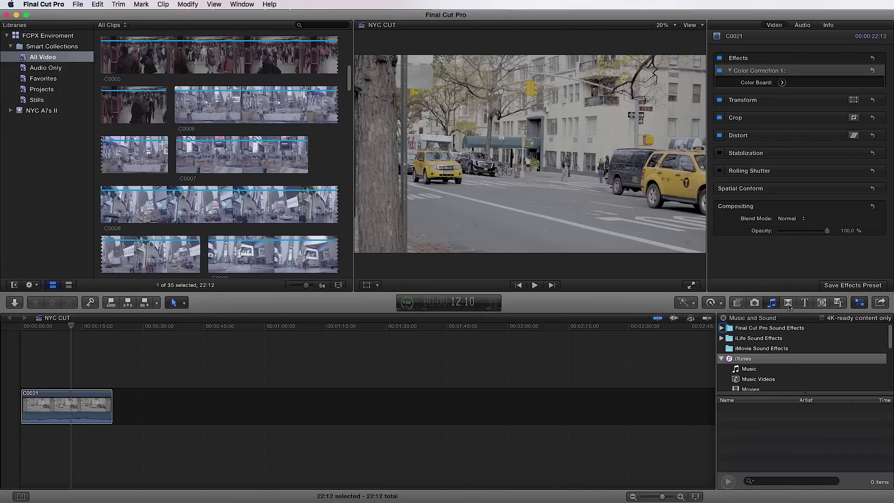
{"action": "left_click", "coordinate": [789, 303]}
{"action": "left_click", "coordinate": [805, 305]}
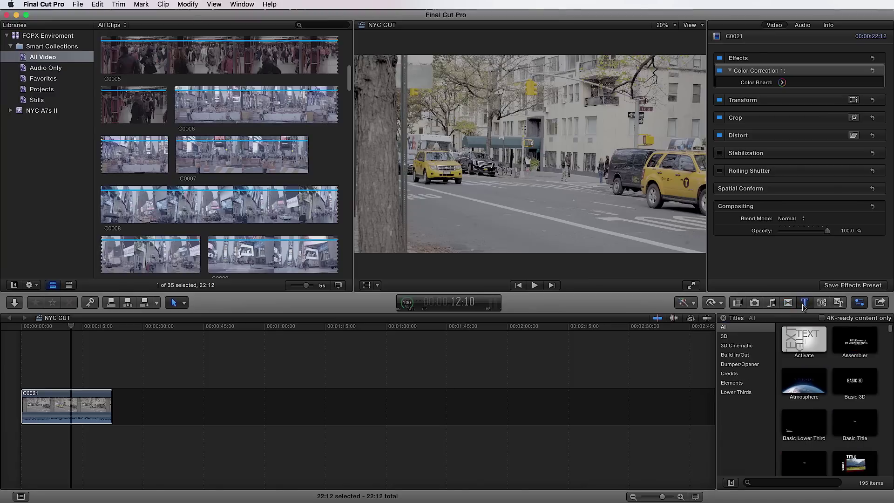
{"action": "left_click", "coordinate": [823, 303]}
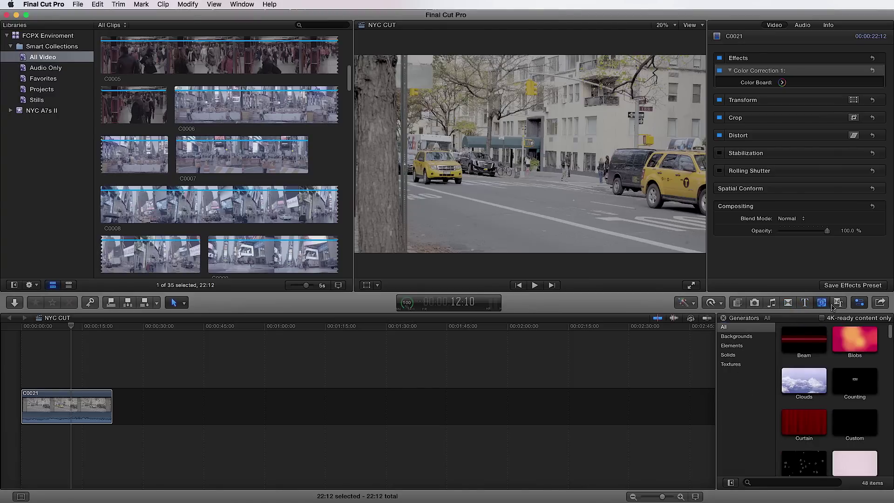
{"action": "left_click", "coordinate": [840, 305]}
Step: Browse the Keying, Looks and Color effects, then close the effects browser
{"action": "left_click", "coordinate": [741, 306]}
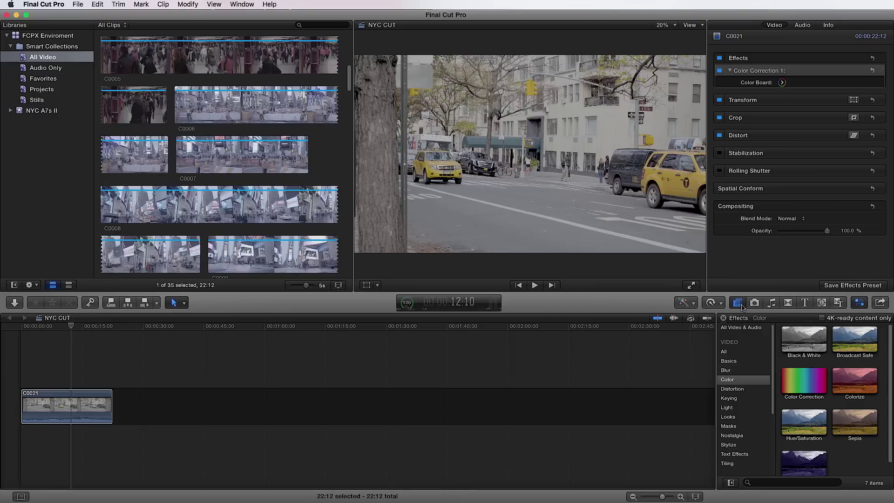
{"action": "left_click", "coordinate": [732, 400]}
{"action": "left_click", "coordinate": [735, 419]}
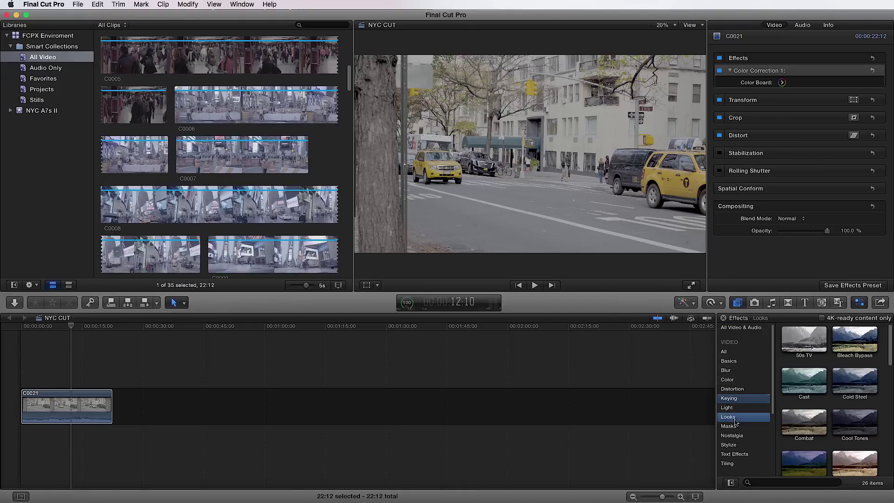
{"action": "left_click", "coordinate": [736, 381]}
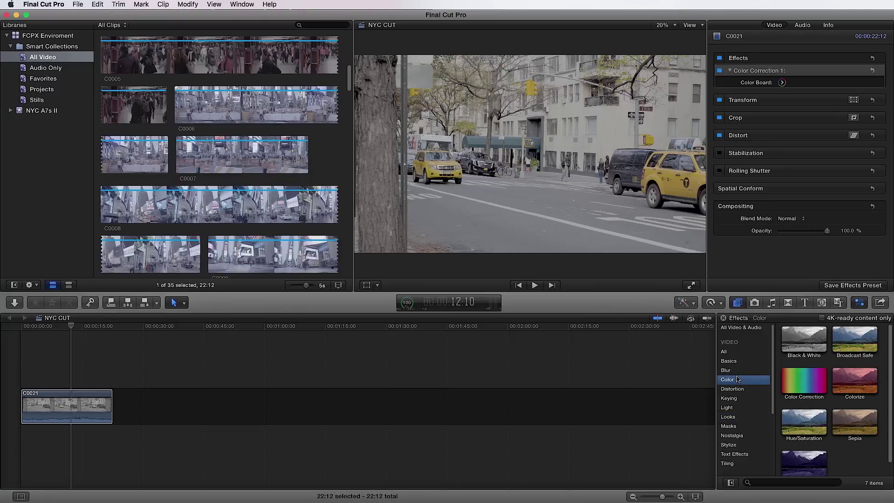
{"action": "left_click", "coordinate": [723, 318]}
Step: Reopen the effects browser on the Color category, listing its 7 effects
{"action": "left_click", "coordinate": [736, 305]}
{"action": "left_click", "coordinate": [737, 304]}
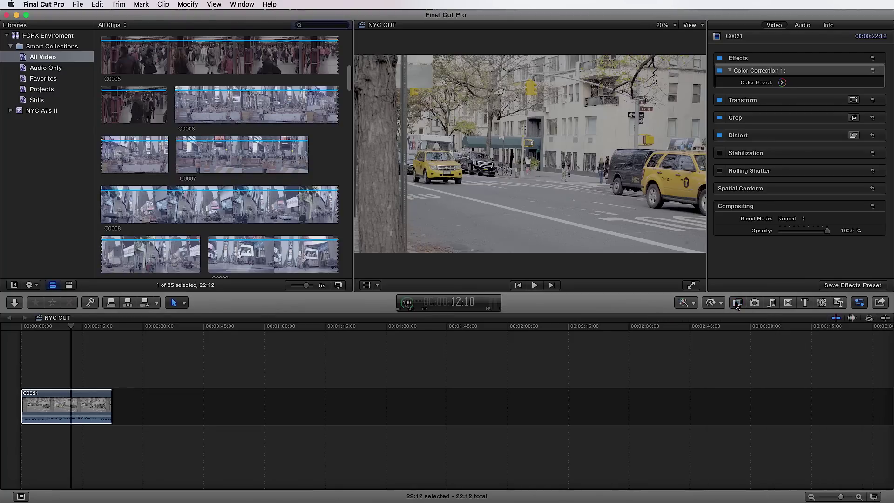
{"action": "left_click", "coordinate": [736, 303]}
{"action": "left_click", "coordinate": [737, 304]}
{"action": "left_click", "coordinate": [737, 303]}
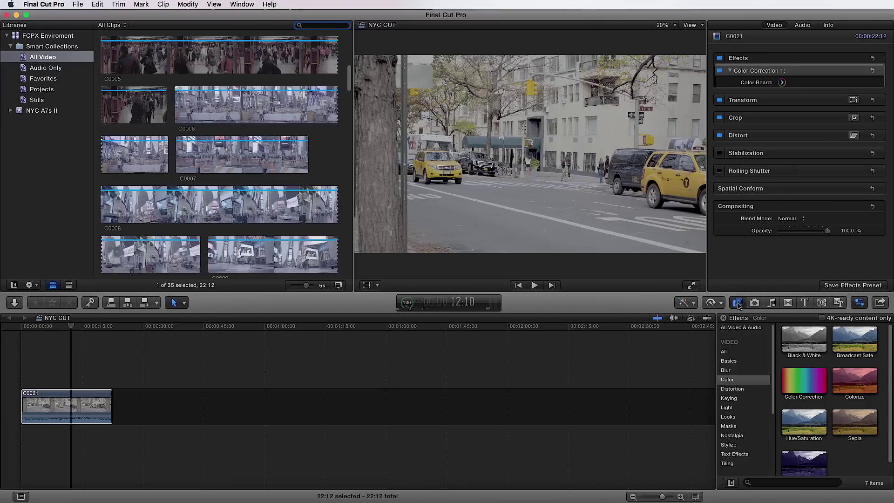
Step: Hide the inspector to widen the browser and viewer, then nudge the playhead into the clip
{"action": "left_click", "coordinate": [778, 27]}
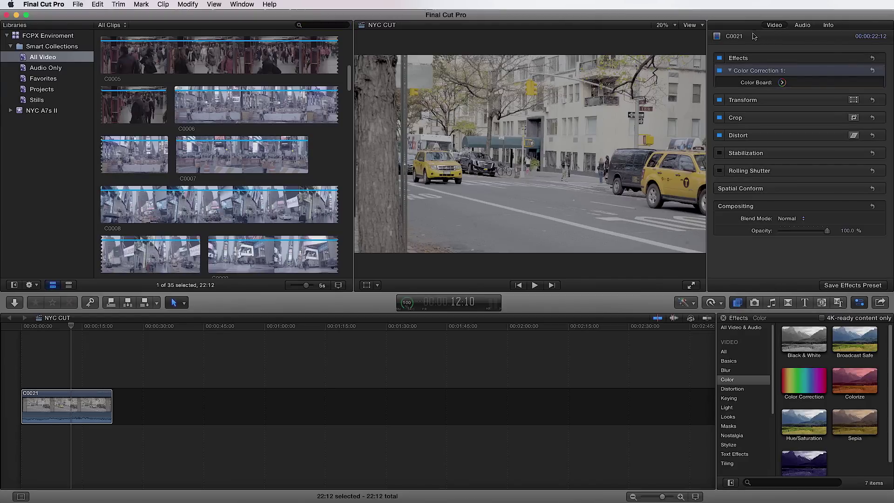
{"action": "left_click", "coordinate": [251, 5]}
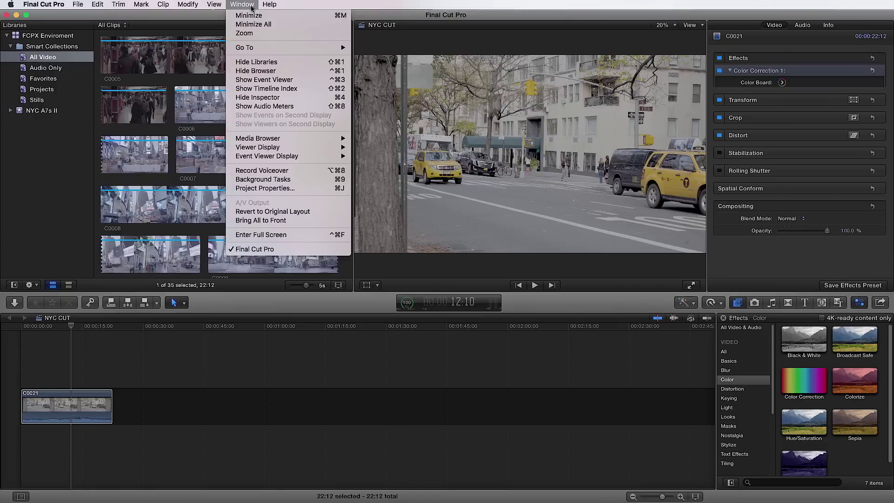
{"action": "left_click", "coordinate": [277, 98]}
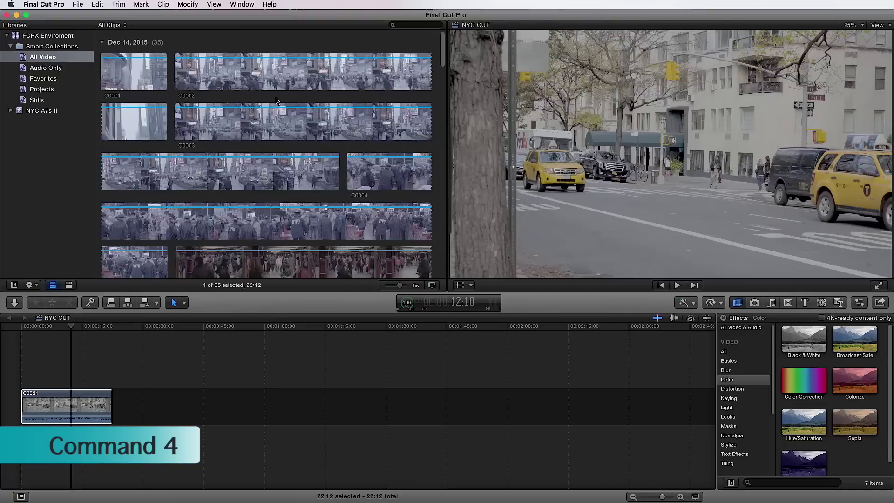
{"action": "key", "text": "super+2"}
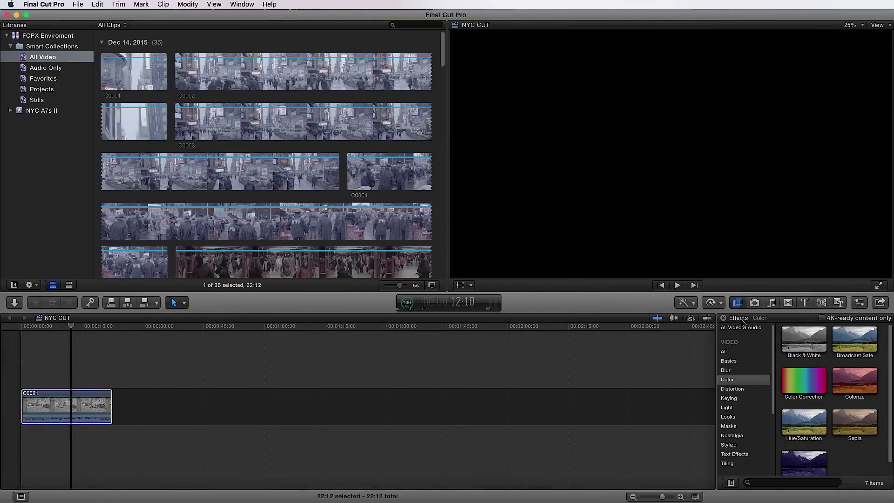
{"action": "left_click", "coordinate": [81, 328]}
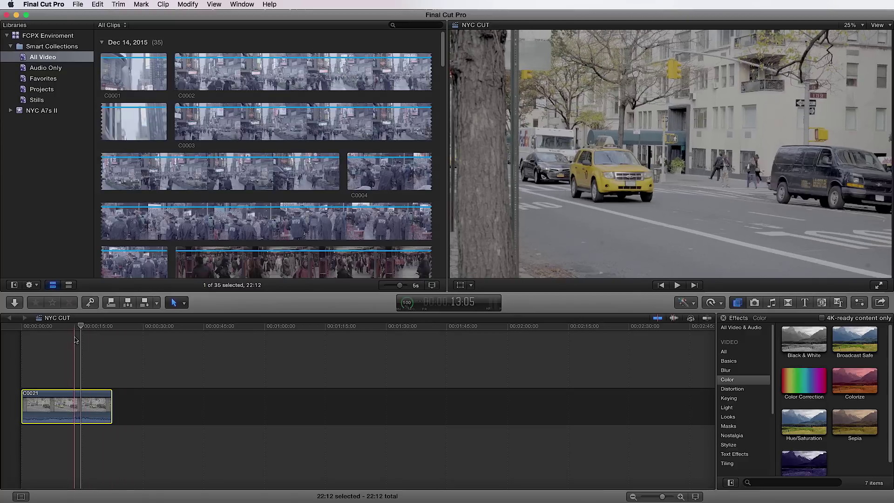
{"action": "key", "text": "super+shift+a"}
{"action": "left_click", "coordinate": [51, 330]}
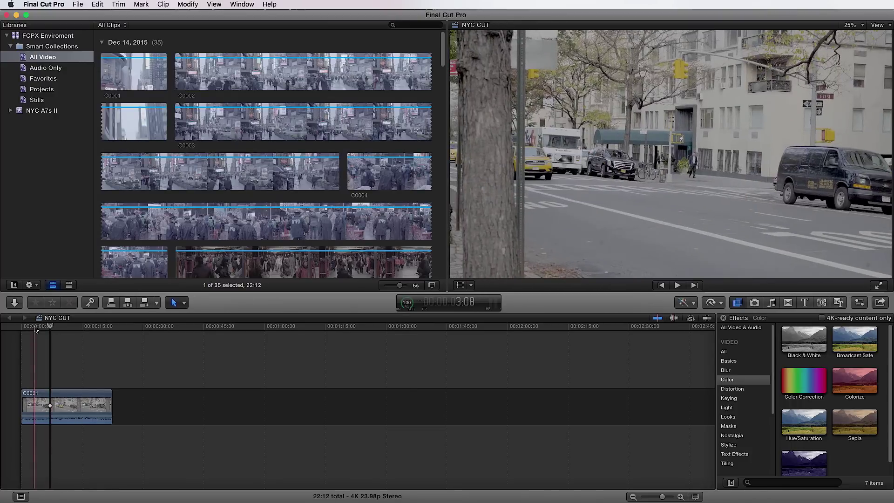
{"action": "left_click", "coordinate": [34, 329]}
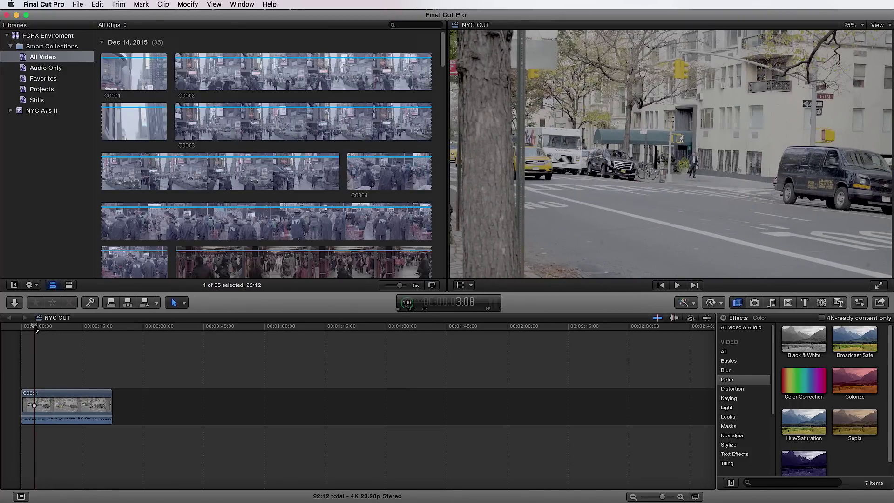
{"action": "key", "text": "space"}
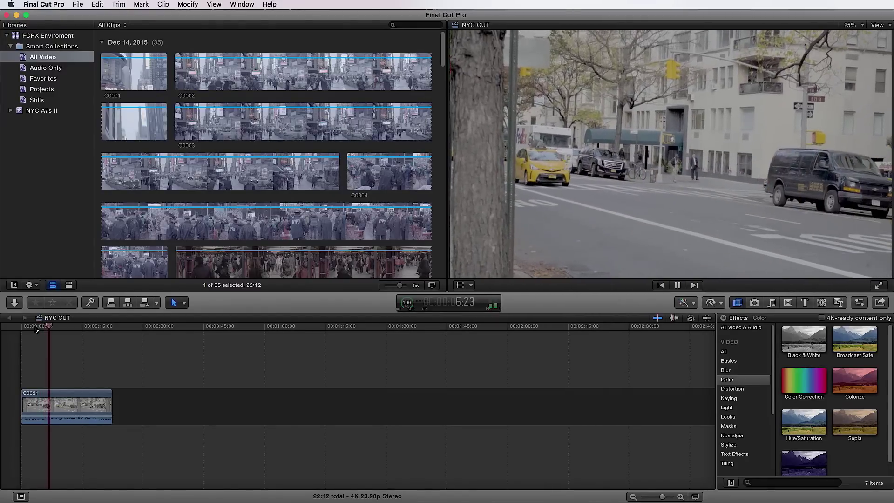
{"action": "key", "text": "space"}
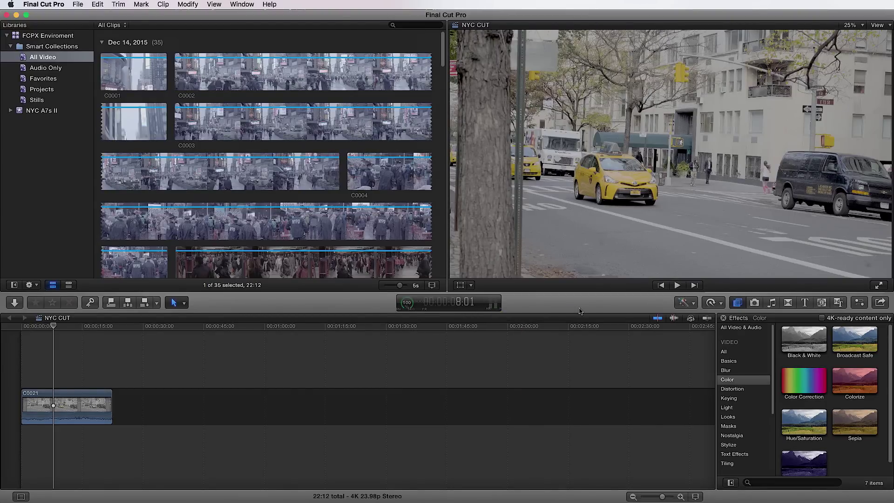
{"action": "key", "text": "space"}
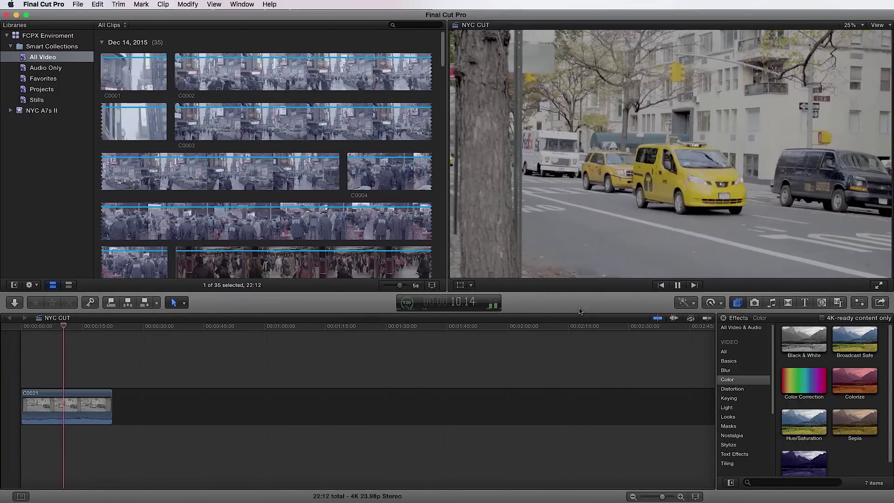
{"action": "key", "text": "space"}
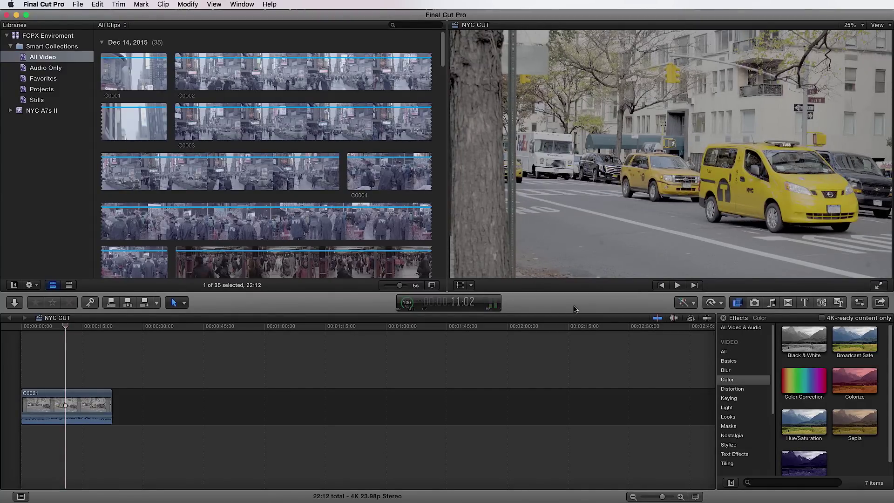
Step: Show the large audio meters and play C0021 to 15:10 to watch its levels
{"action": "left_click", "coordinate": [493, 305]}
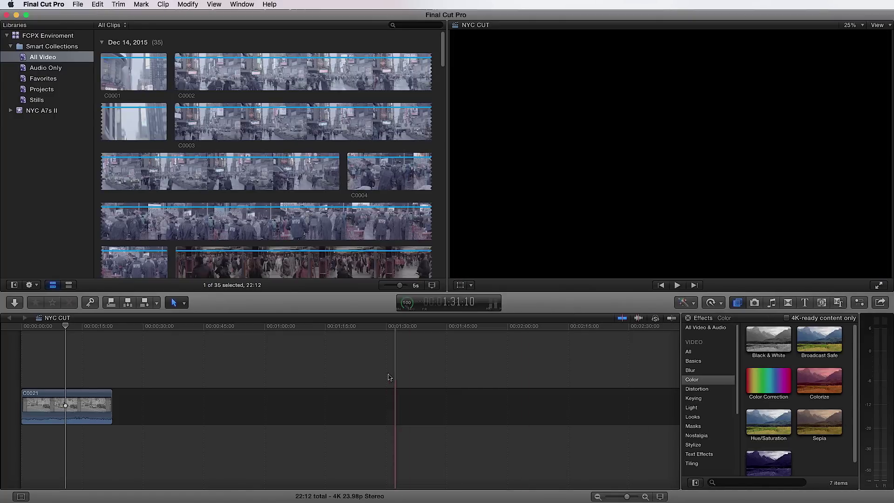
{"action": "key", "text": "space"}
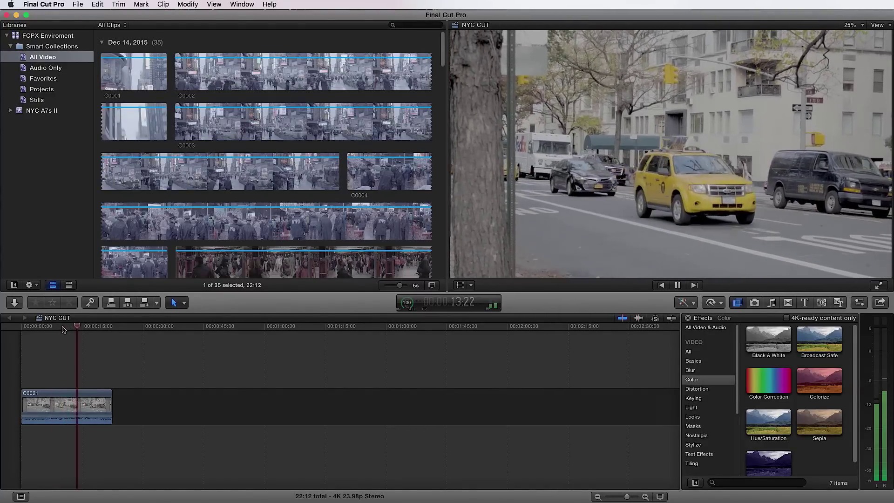
{"action": "key", "text": "space"}
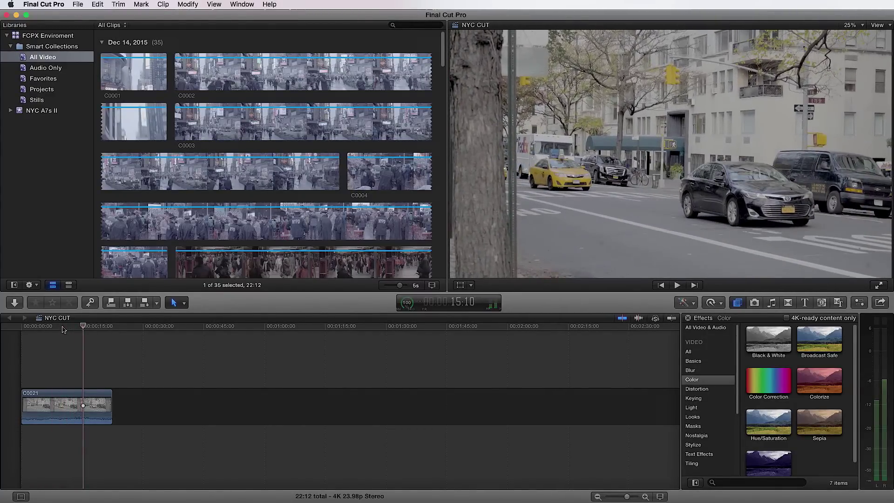